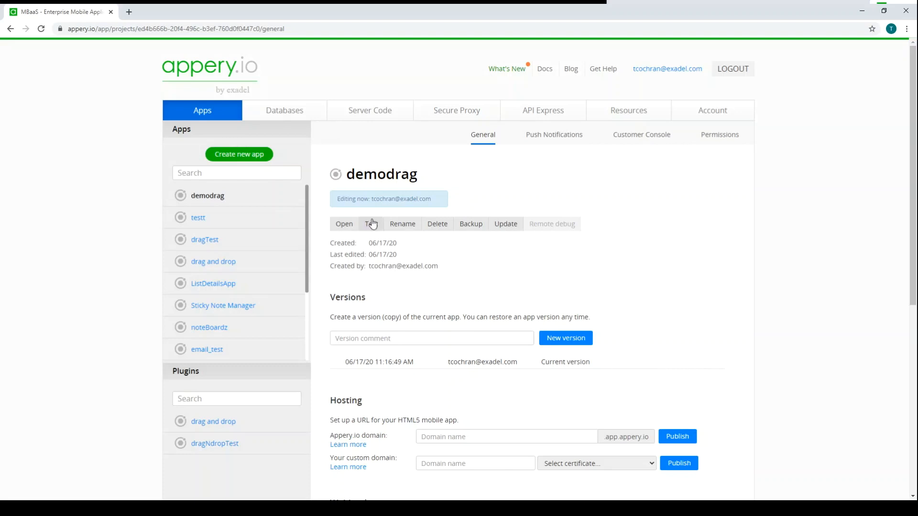
# Create a new Ionic 4 Blank app named dragdemo.
pyautogui.click(253, 158)
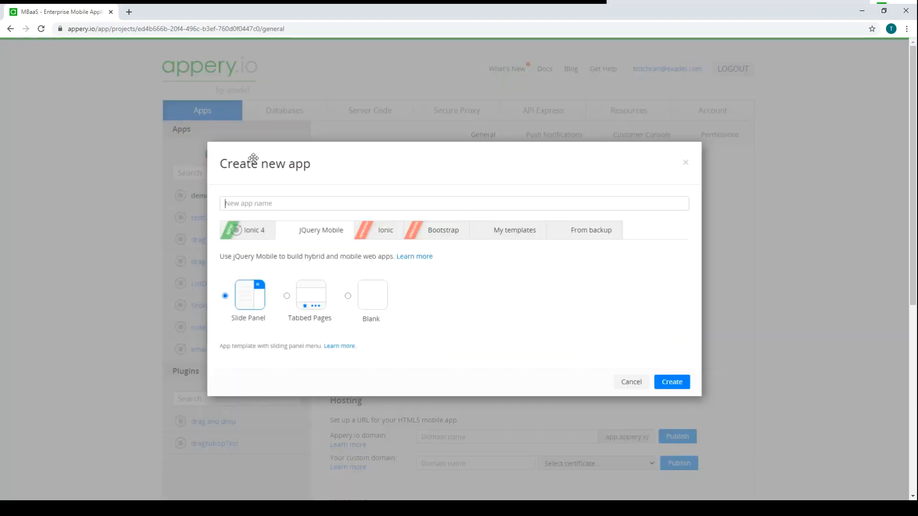
pyautogui.click(253, 236)
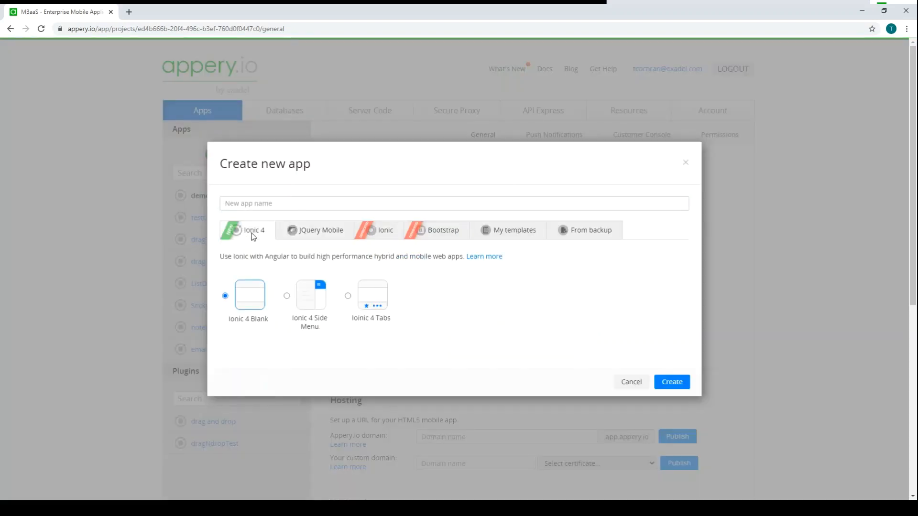
pyautogui.click(280, 209)
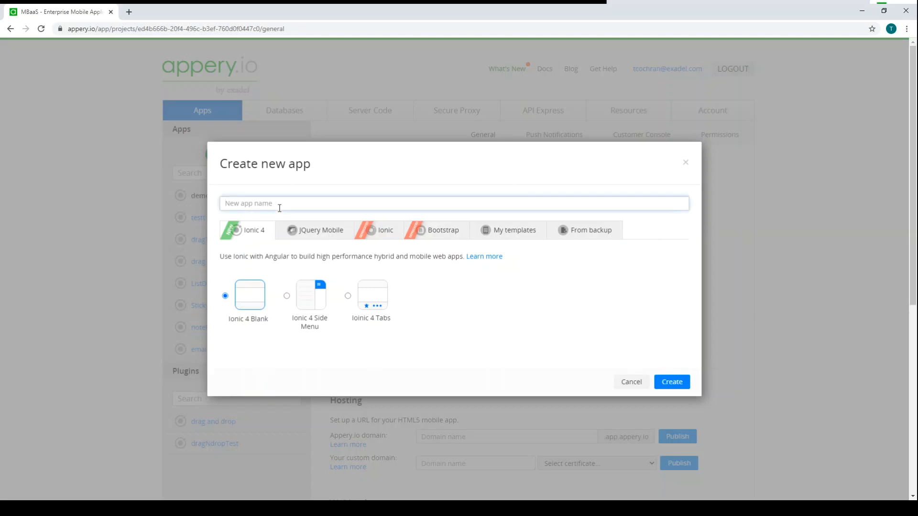
pyautogui.write('dragdemo')
pyautogui.click(665, 384)
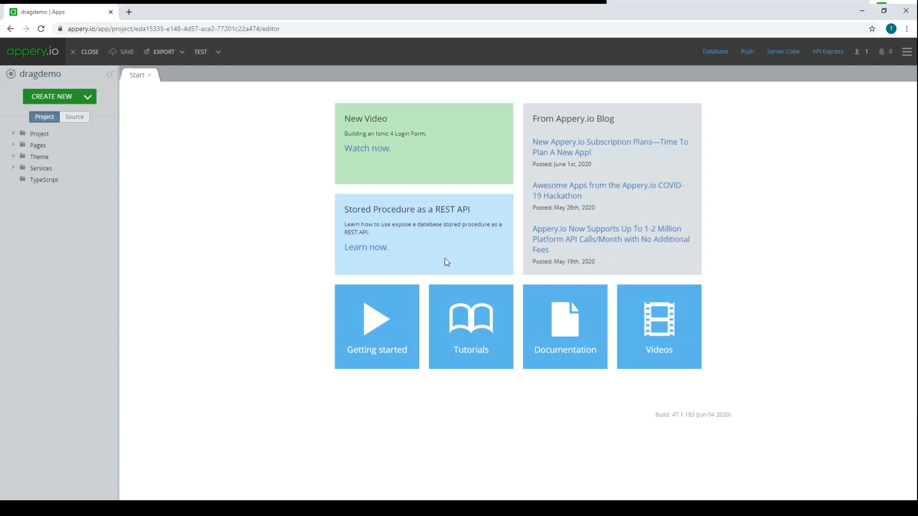
# Import the Drag And Drop plugin from the Appery.io Examples in the plugin catalog.
pyautogui.click(71, 98)
pyautogui.click(70, 152)
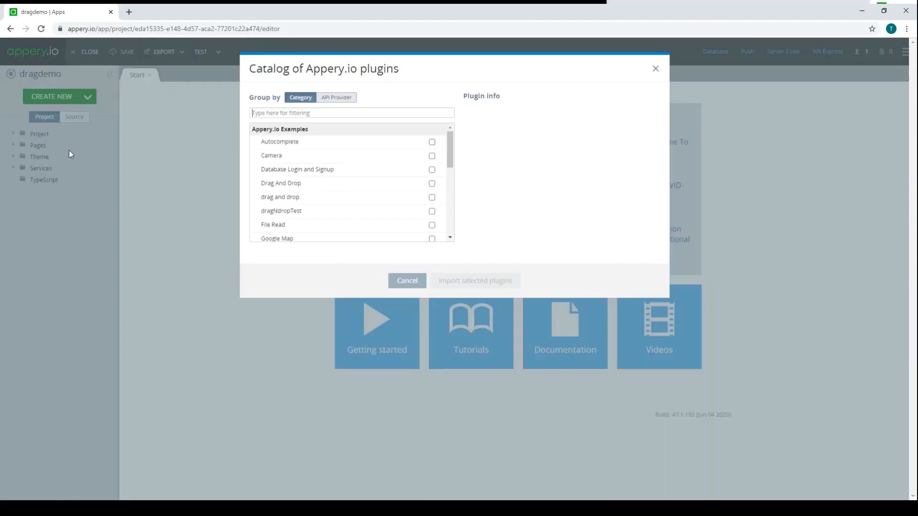
pyautogui.click(432, 184)
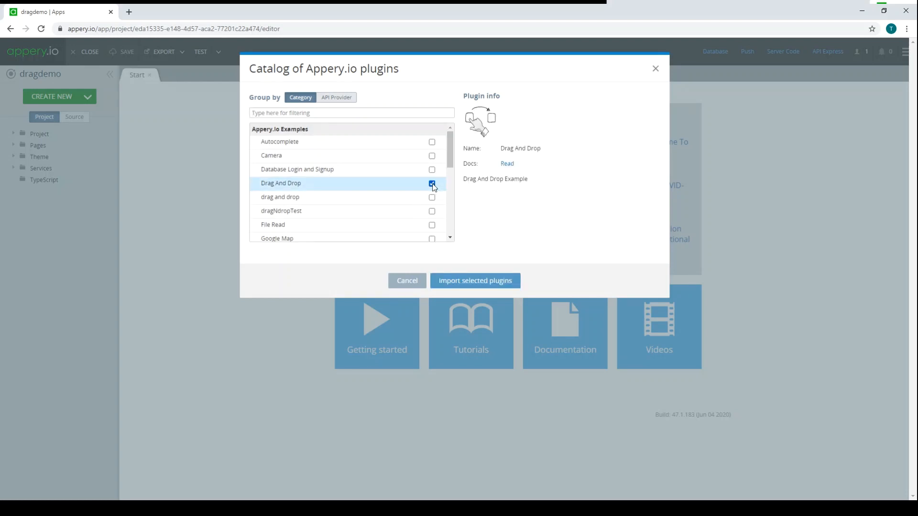
pyautogui.click(471, 286)
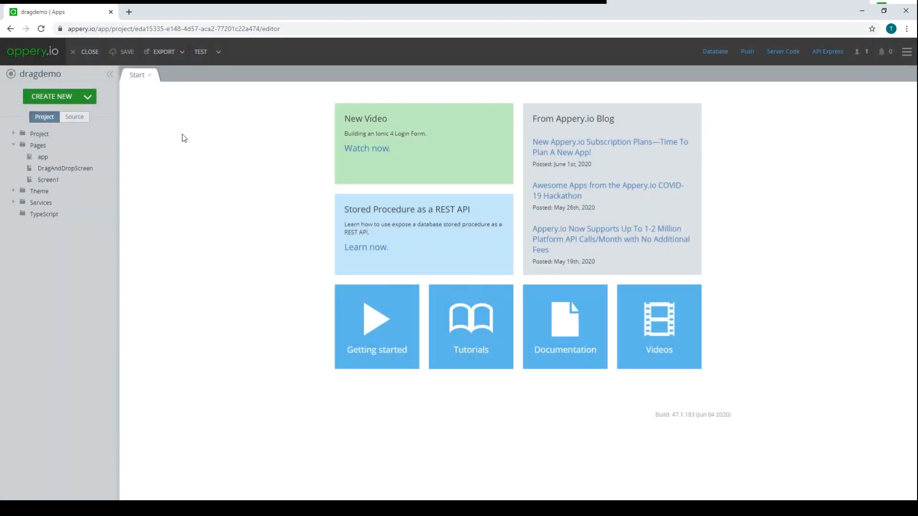
# Make DragAndDropScreen the default route in the project's routing settings and save the app.
pyautogui.click(71, 170)
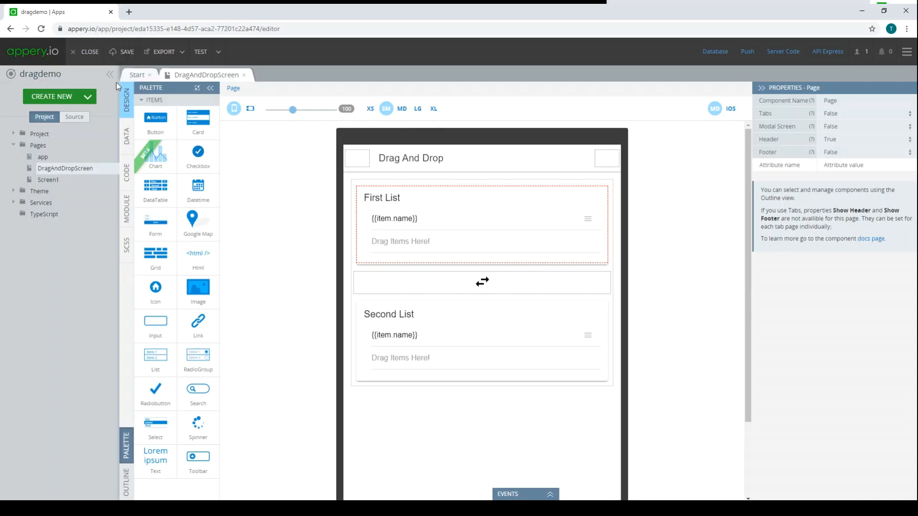
pyautogui.click(14, 133)
pyautogui.click(49, 168)
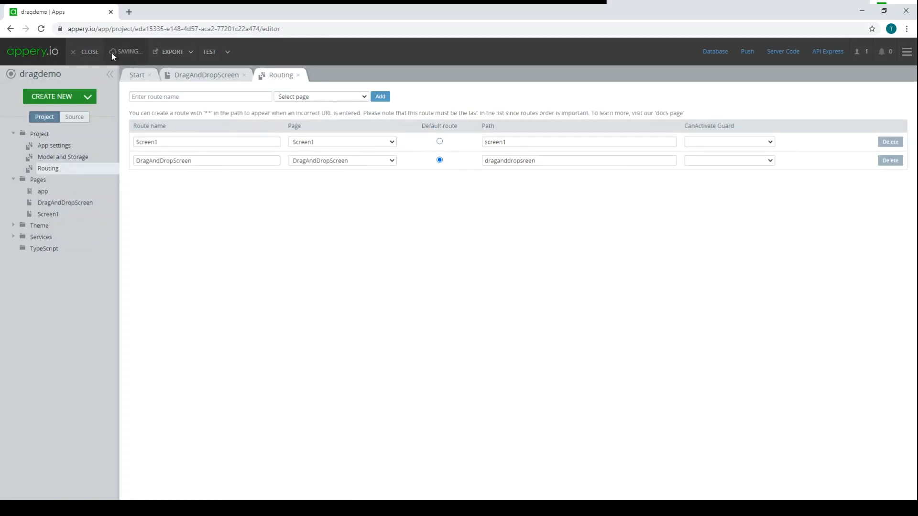
# Preview the app and test moving both First List items into the Second List and reordering the items there.
pyautogui.click(201, 52)
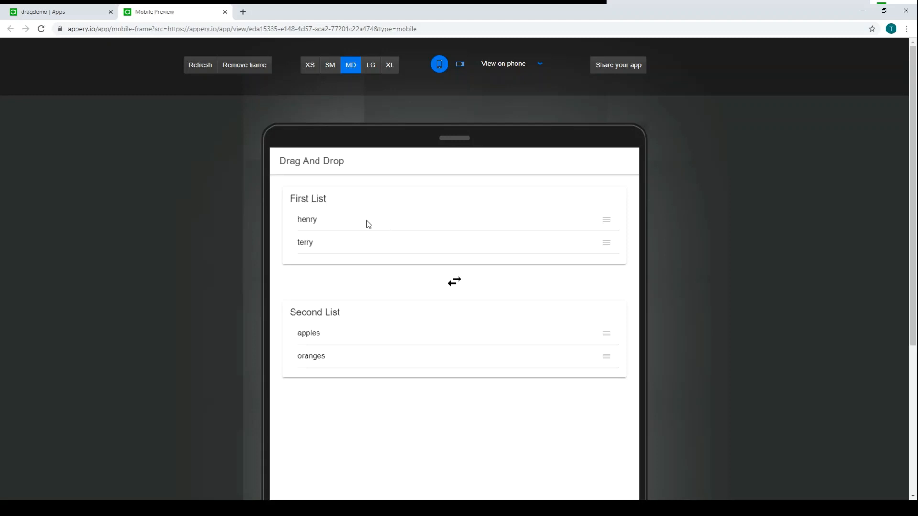
pyautogui.moveTo(338, 223); pyautogui.dragTo(333, 318)
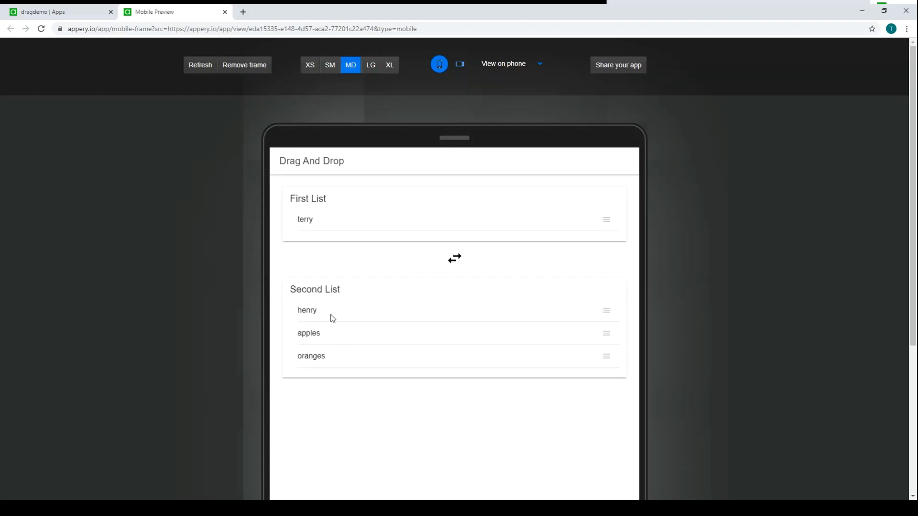
pyautogui.moveTo(326, 225); pyautogui.dragTo(319, 345)
pyautogui.moveTo(319, 379); pyautogui.dragTo(319, 332)
pyautogui.moveTo(333, 386); pyautogui.dragTo(338, 319)
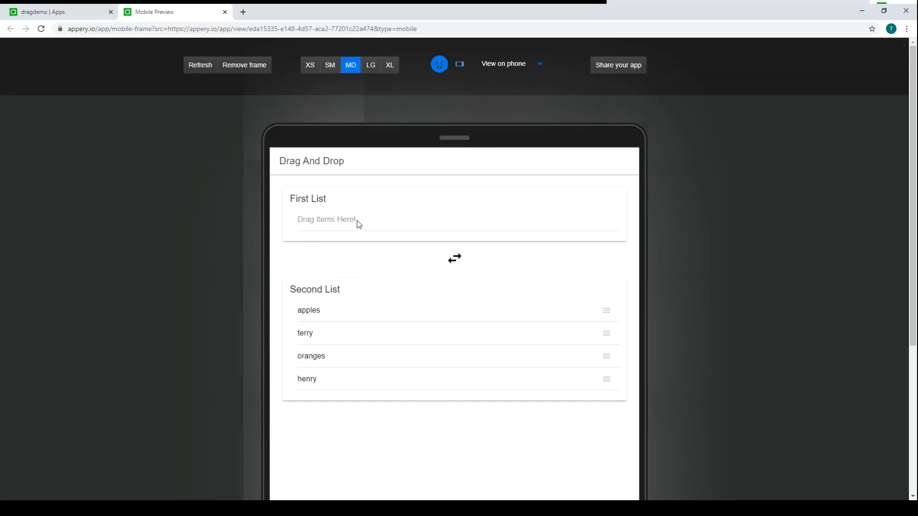
# Return to the editor and clone the Second List card item on the DragAndDropScreen page.
pyautogui.click(82, 8)
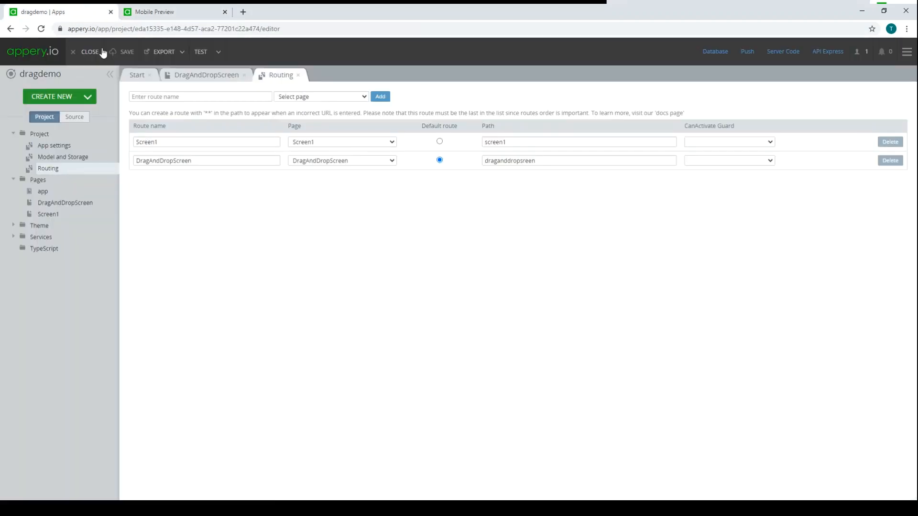
pyautogui.click(64, 203)
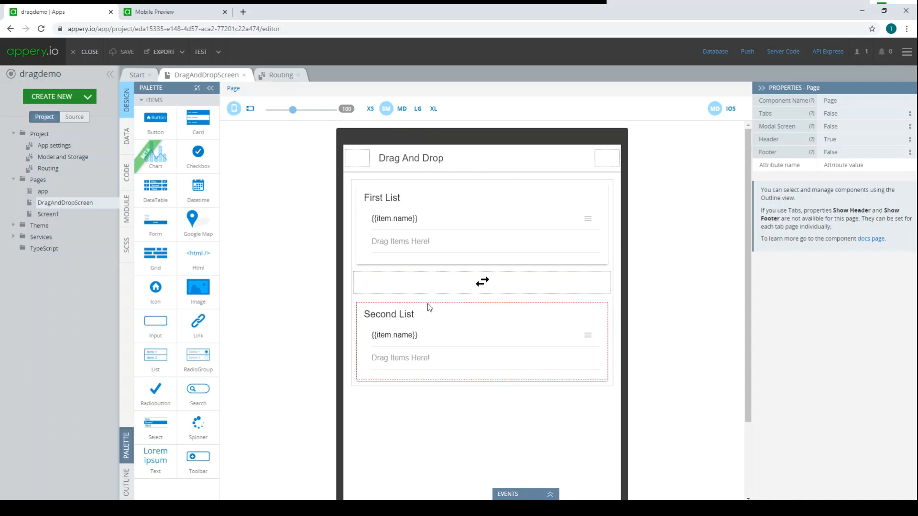
pyautogui.click(427, 304)
pyautogui.click(581, 309)
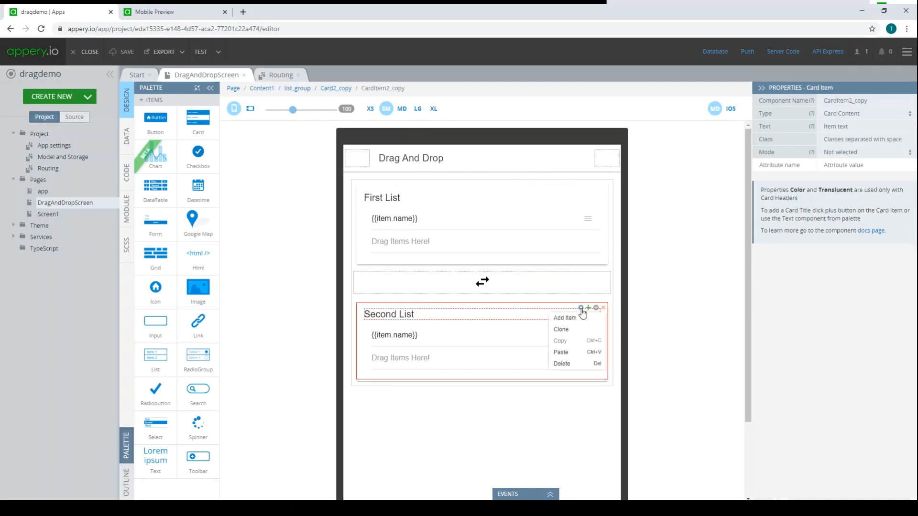
pyautogui.click(579, 329)
# Set the title text of the cloned card item to "Third List".
pyautogui.click(475, 392)
pyautogui.moveTo(864, 127); pyautogui.dragTo(813, 129)
pyautogui.write('Third List')
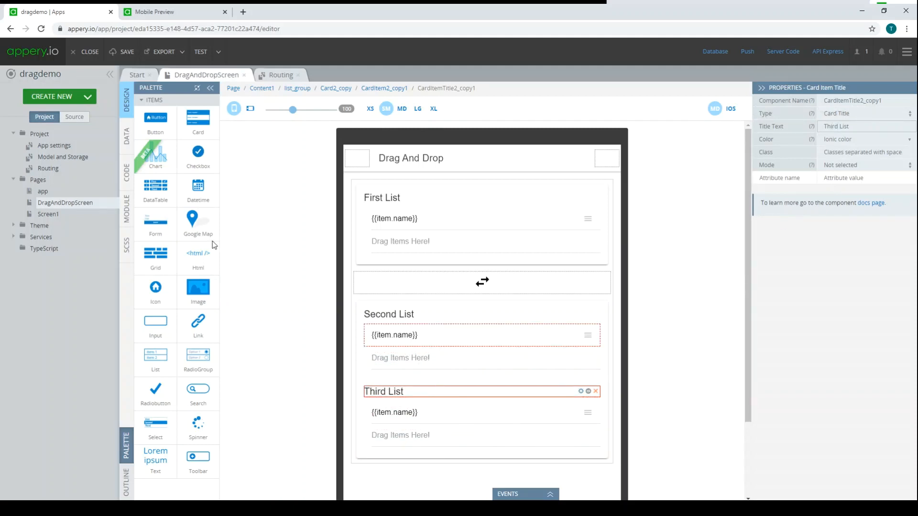
# Add a variable named namesThree to the code of the DragAndDropScreen page.
pyautogui.click(126, 180)
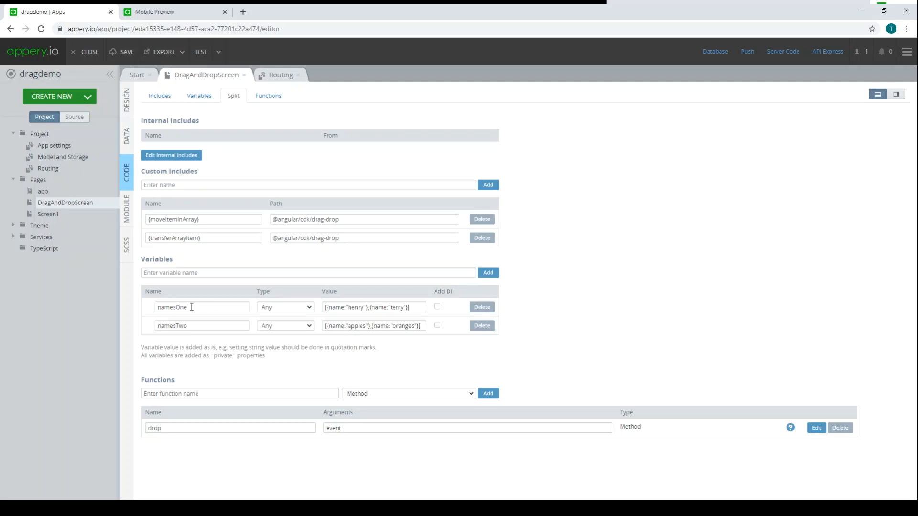
pyautogui.click(185, 325)
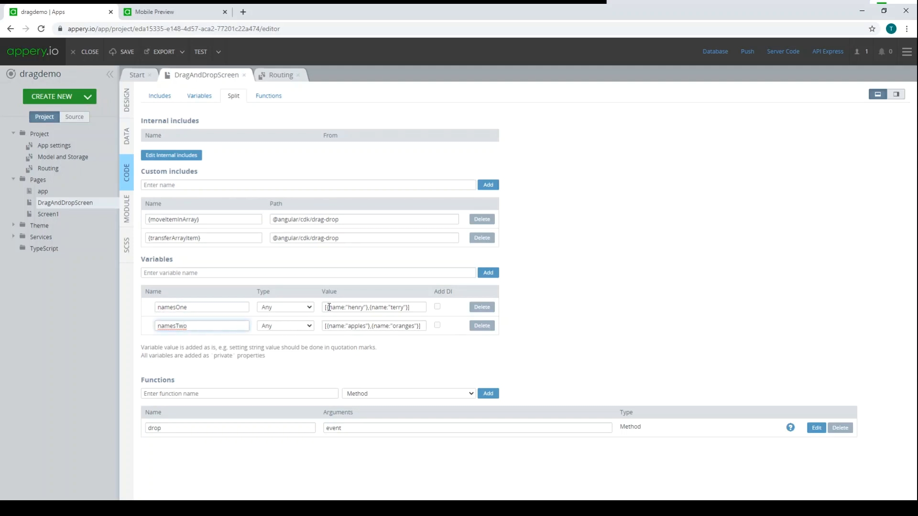
pyautogui.click(217, 274)
pyautogui.write('namesThree')
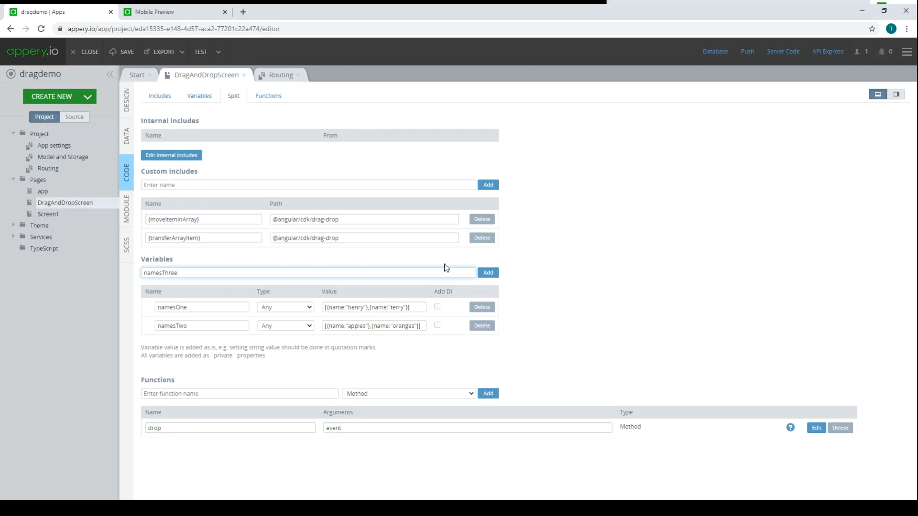
pyautogui.click(495, 272)
# Give namesThree the value [] and the type Any, and save the app.
pyautogui.click(345, 346)
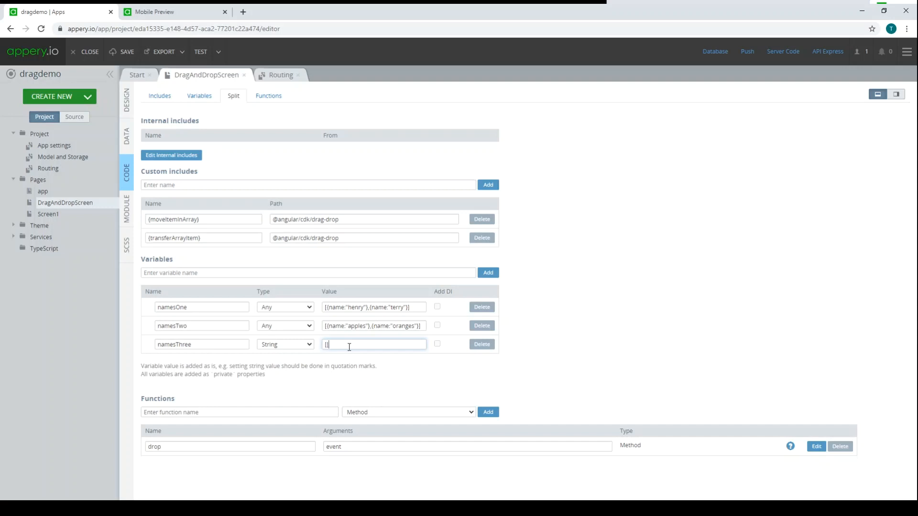
pyautogui.click(297, 346)
pyautogui.click(292, 381)
pyautogui.click(359, 358)
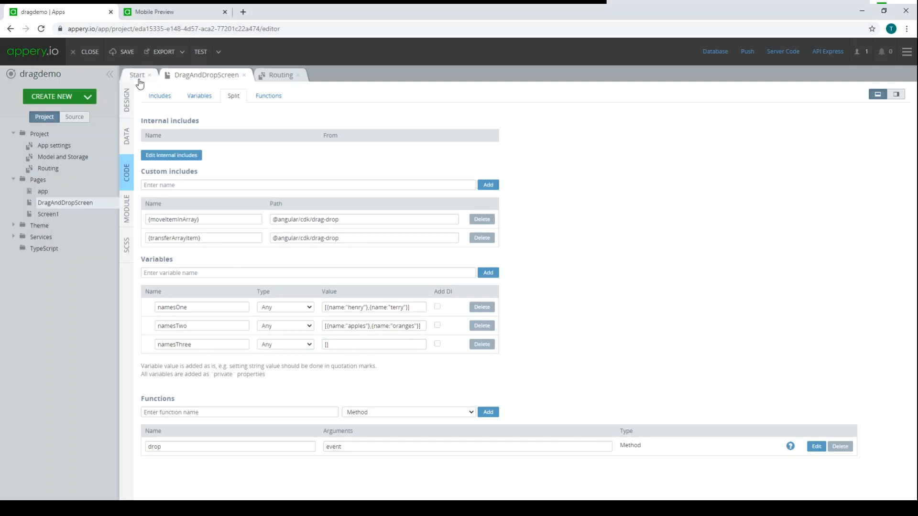
pyautogui.click(117, 48)
# Set the cdkDropListData attribute of the list under Third List to namesThree in the page design.
pyautogui.click(127, 101)
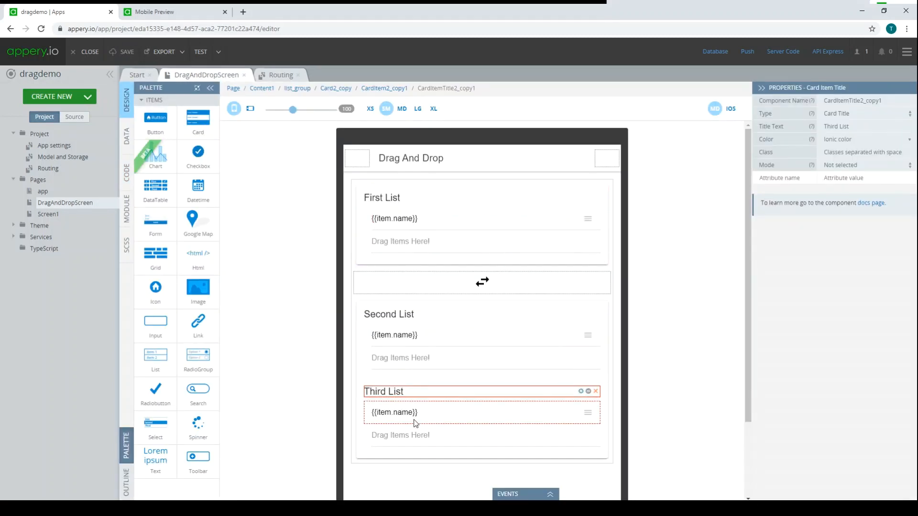
pyautogui.click(385, 383)
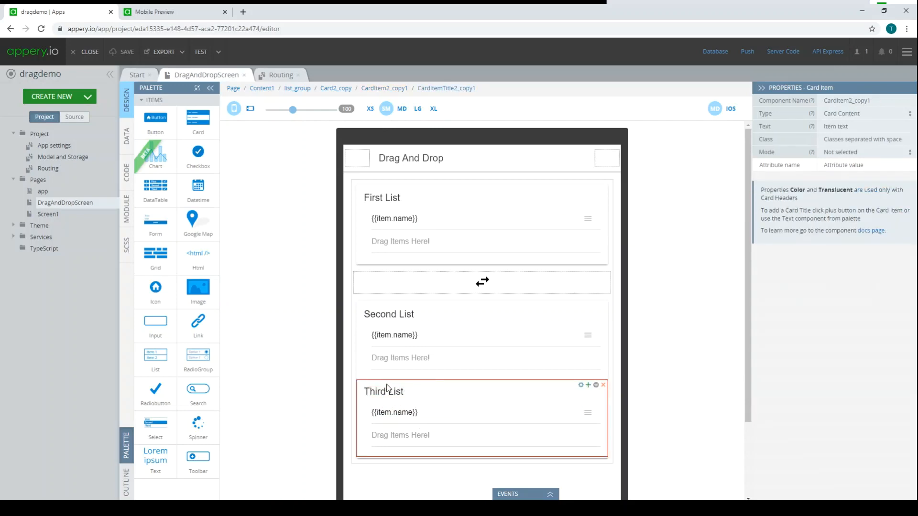
pyautogui.click(401, 406)
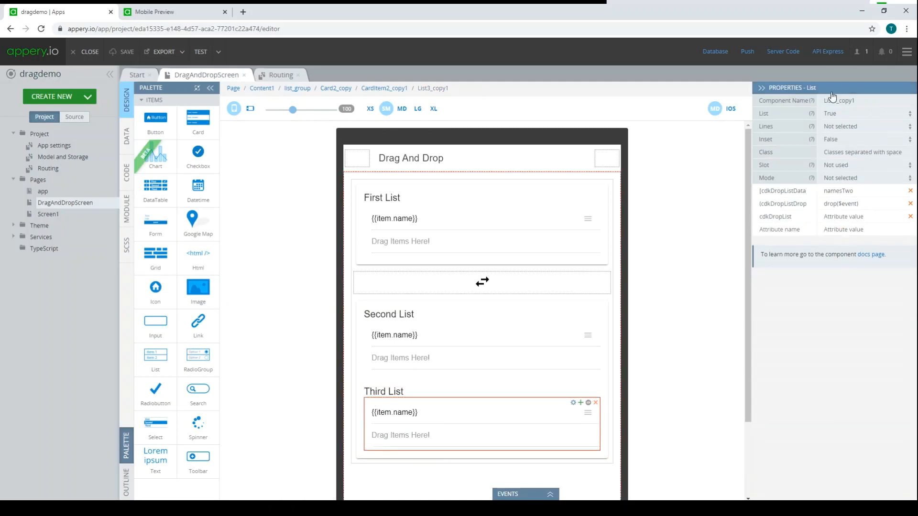
pyautogui.moveTo(825, 101)
pyautogui.mouseDown()
pyautogui.moveTo(855, 102)
pyautogui.moveTo(837, 102)
pyautogui.mouseUp()
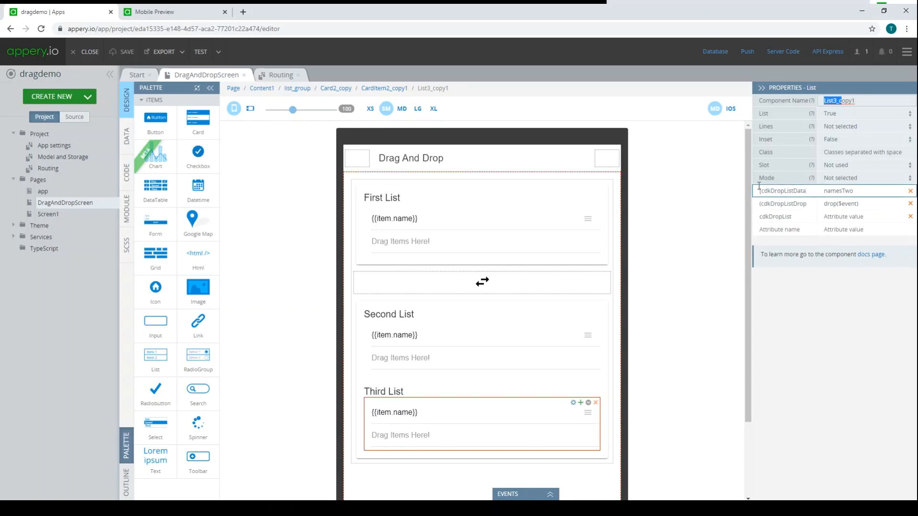
pyautogui.moveTo(756, 191); pyautogui.dragTo(808, 191)
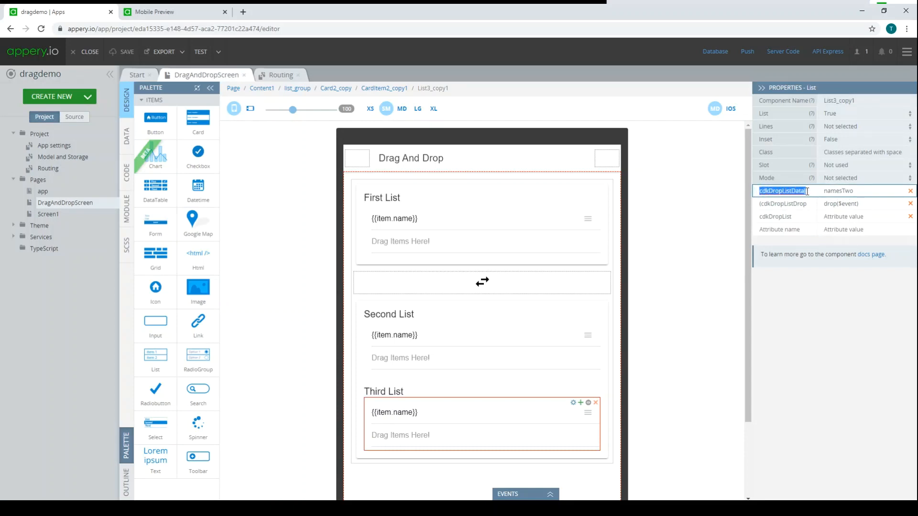
pyautogui.click(858, 191)
pyautogui.moveTo(851, 191); pyautogui.dragTo(846, 192)
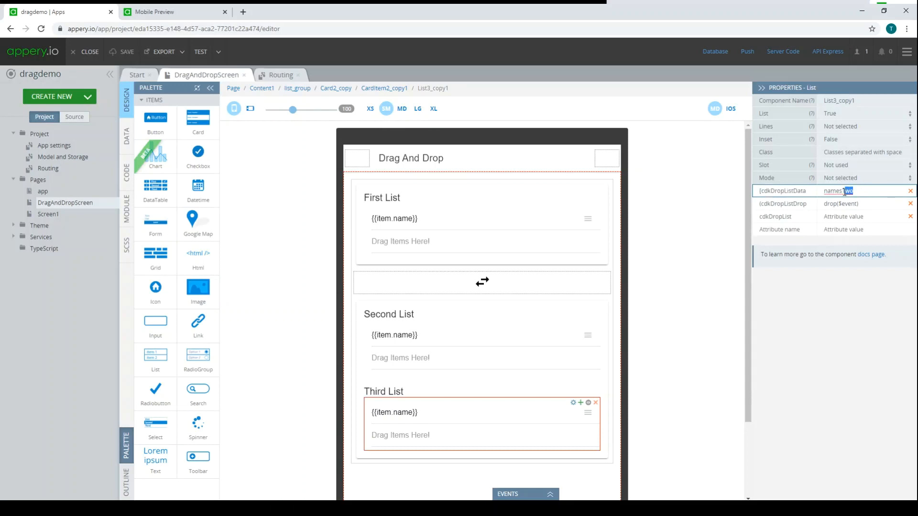
pyautogui.write('Three')
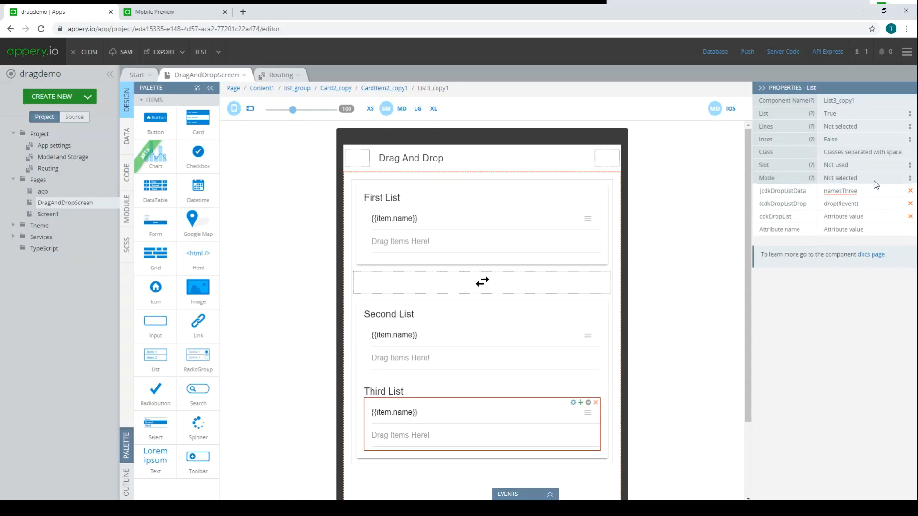
# Set the *ngFor attribute of the Third List's {{item.name}} list item to "let item of namesThree".
pyautogui.click(435, 424)
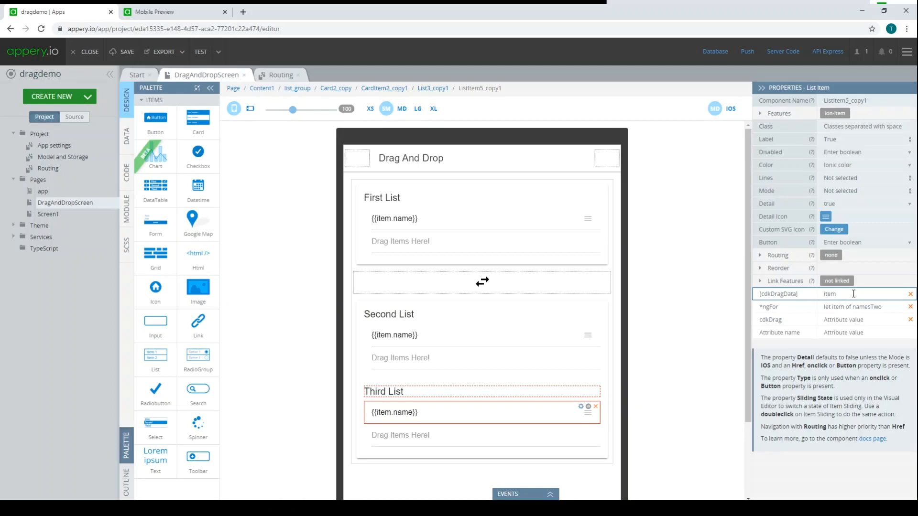
pyautogui.moveTo(884, 307); pyautogui.dragTo(865, 309)
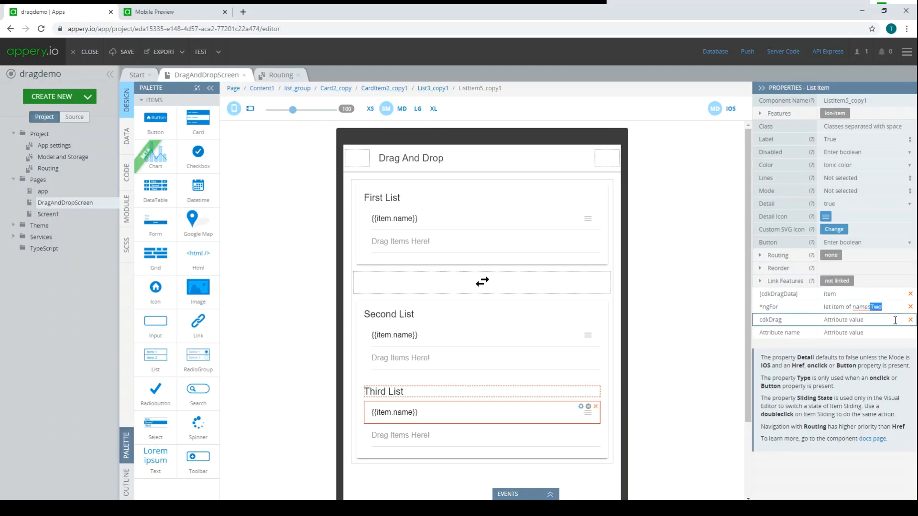
pyautogui.write('Thre')
pyautogui.write('e')
pyautogui.press('Return')
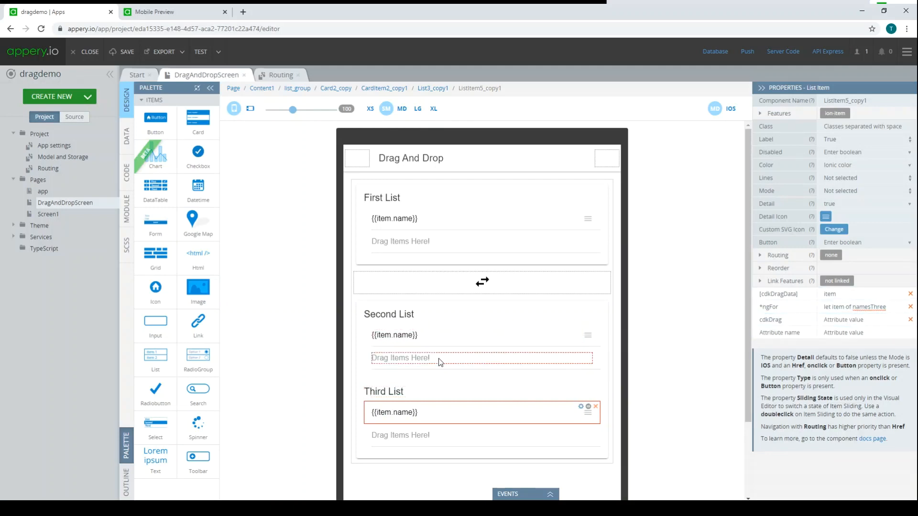
# Set the *ngIf attribute of the Third List's "Drag Items Here!" item to !namesThree.length.
pyautogui.click(428, 450)
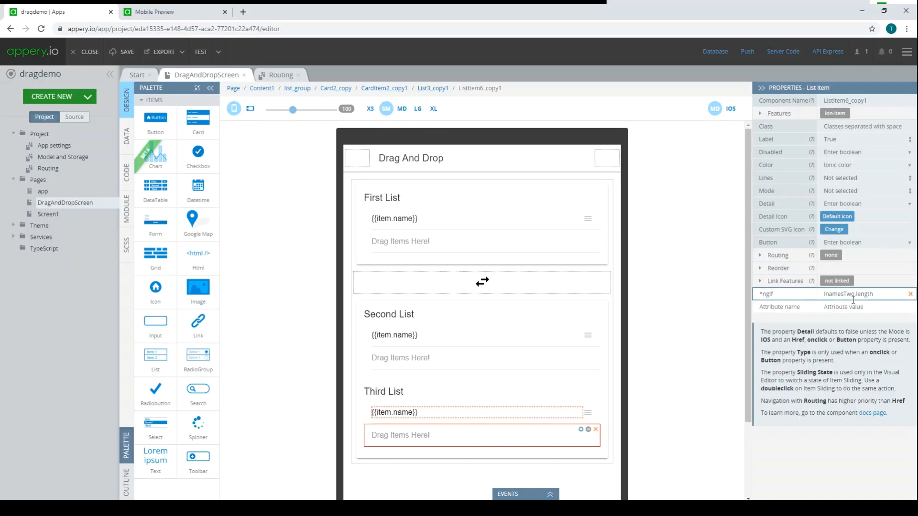
pyautogui.moveTo(855, 294); pyautogui.dragTo(847, 295)
pyautogui.write('Three')
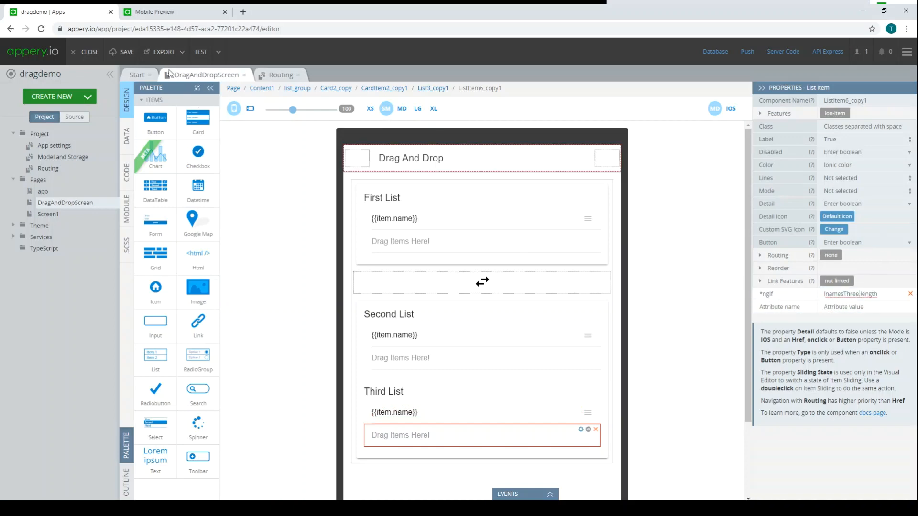
# Preview the app and test moving oranges and apples from the Second List into the Third List.
pyautogui.click(201, 53)
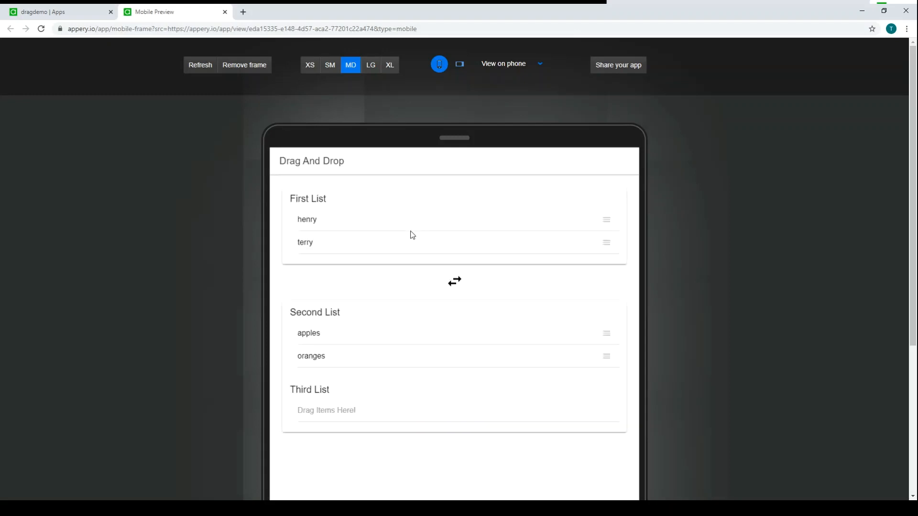
pyautogui.moveTo(329, 359); pyautogui.dragTo(332, 406)
pyautogui.moveTo(342, 343); pyautogui.dragTo(337, 395)
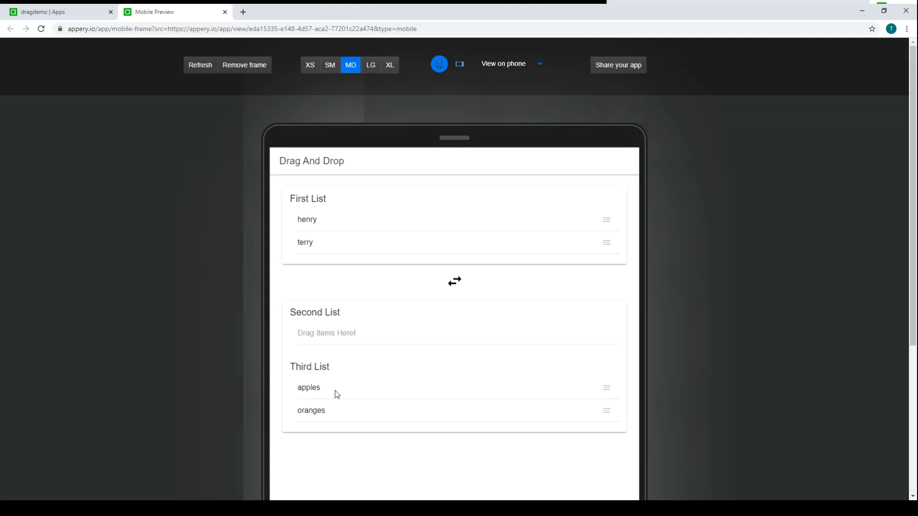
# Test moving the First List's second item into the Second List, and apples and oranges from the Third List back into the Second List.
pyautogui.moveTo(334, 238); pyautogui.dragTo(340, 311)
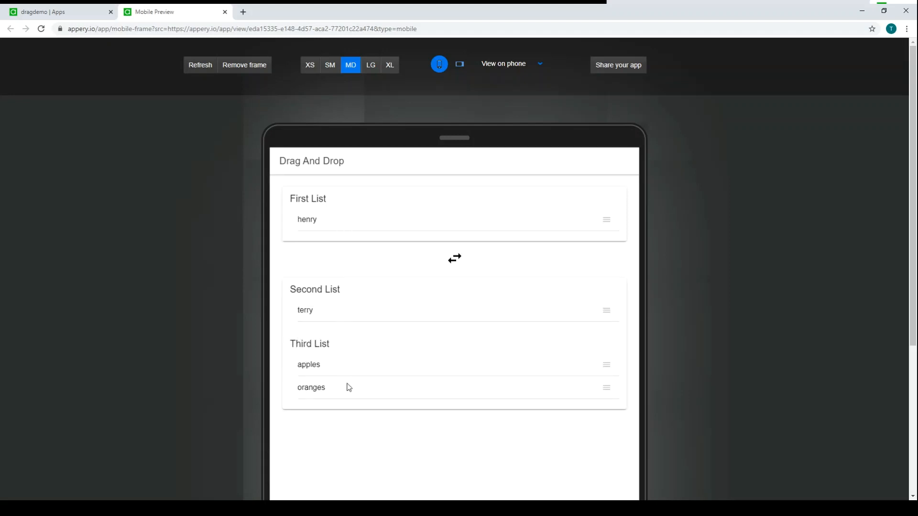
pyautogui.moveTo(341, 371); pyautogui.dragTo(347, 315)
pyautogui.moveTo(341, 389); pyautogui.dragTo(346, 333)
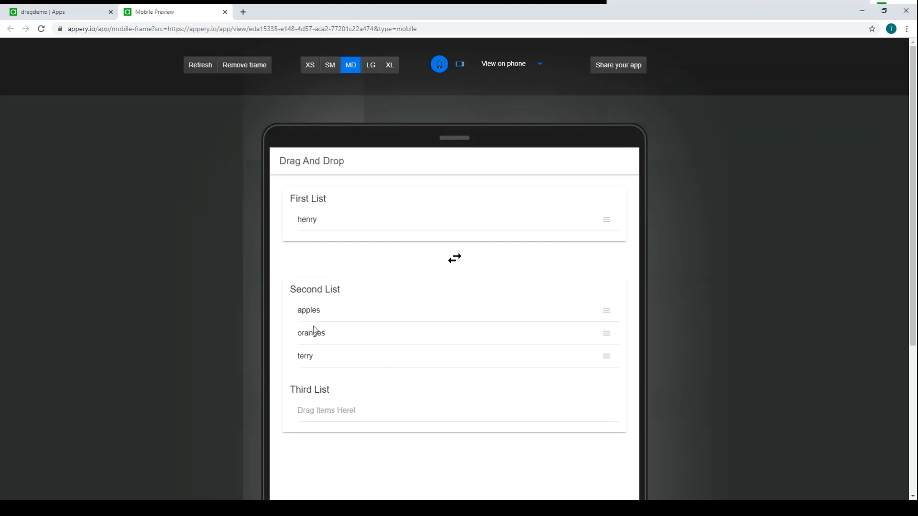
# Copy the list_group component from DragAndDropScreen into the content area of Screen1.
pyautogui.click(77, 11)
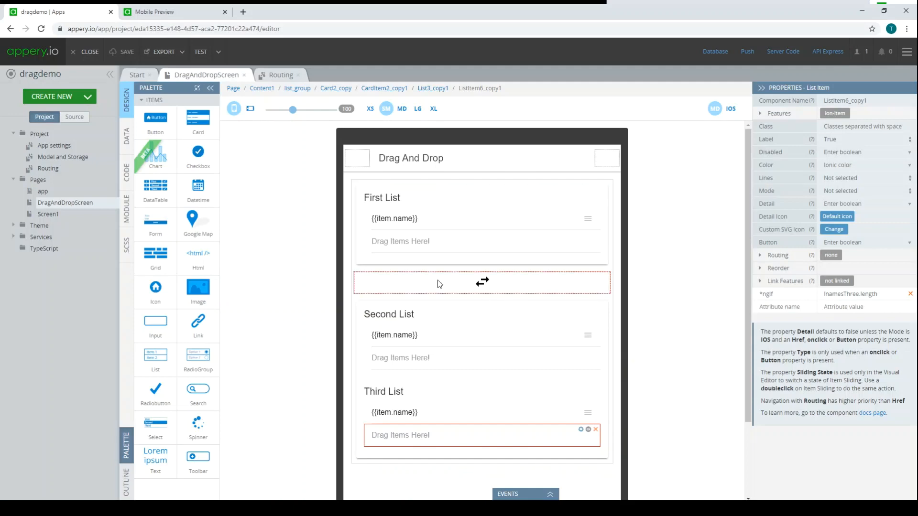
pyautogui.click(70, 214)
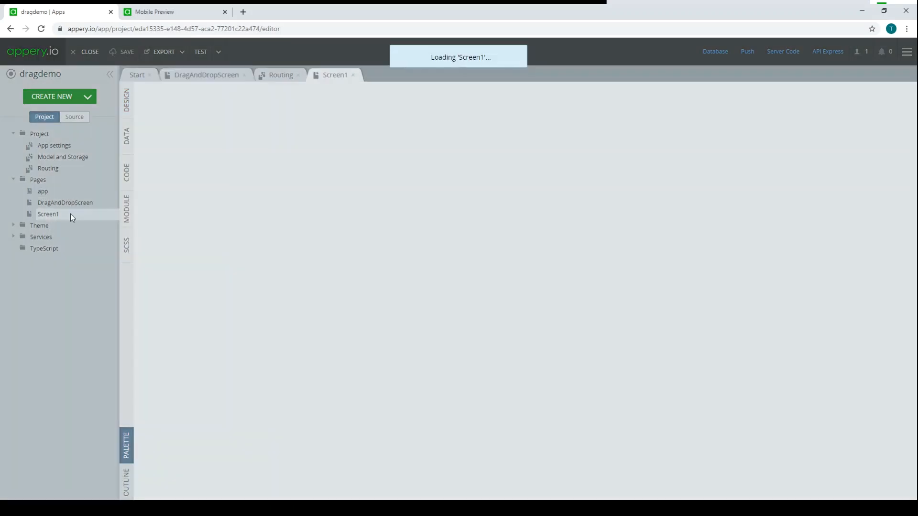
pyautogui.click(65, 203)
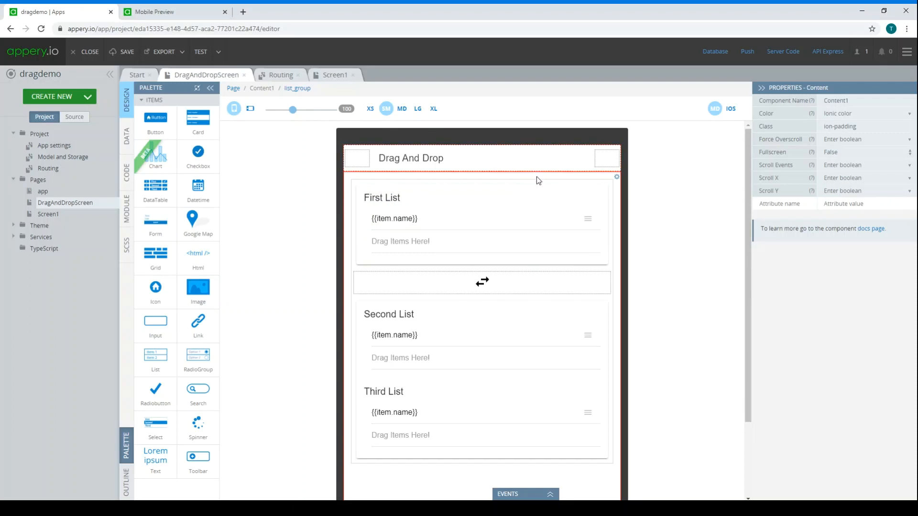
pyautogui.scroll(-2, 382, 378)
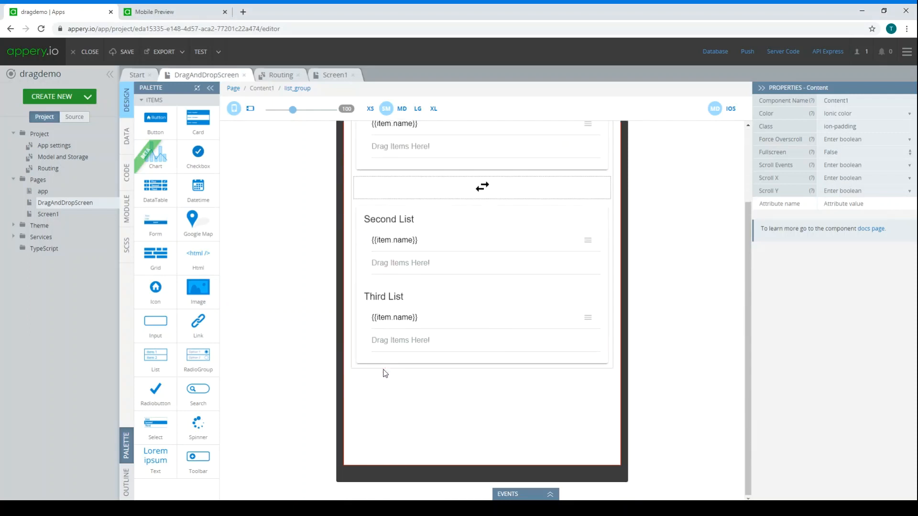
pyautogui.click(385, 372)
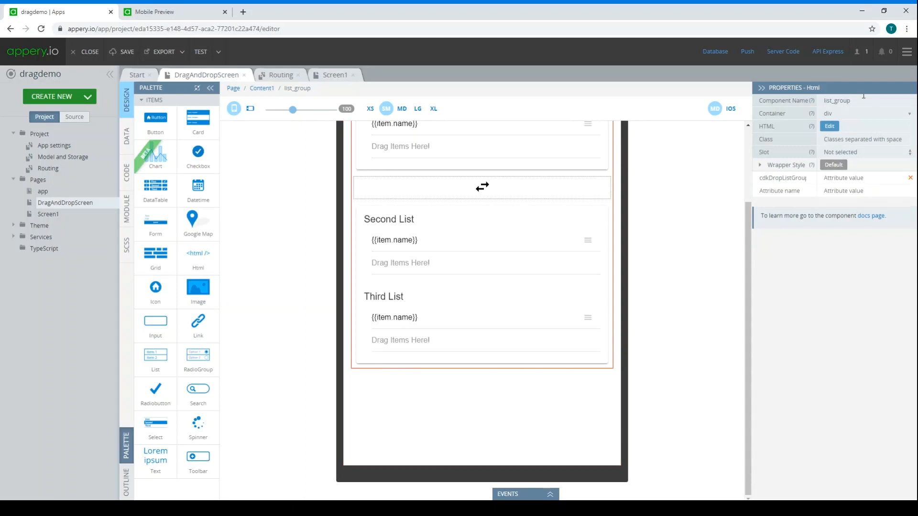
pyautogui.hotkey('ctrl', 'c')
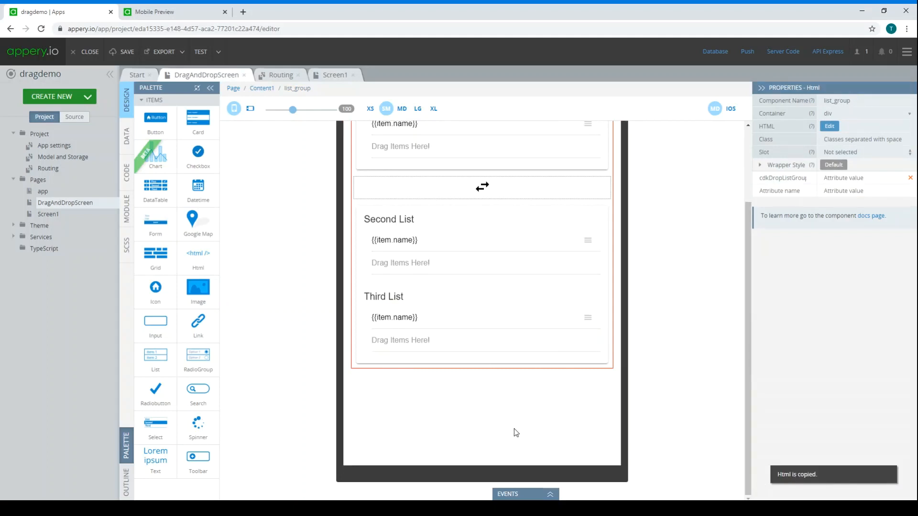
pyautogui.click(59, 214)
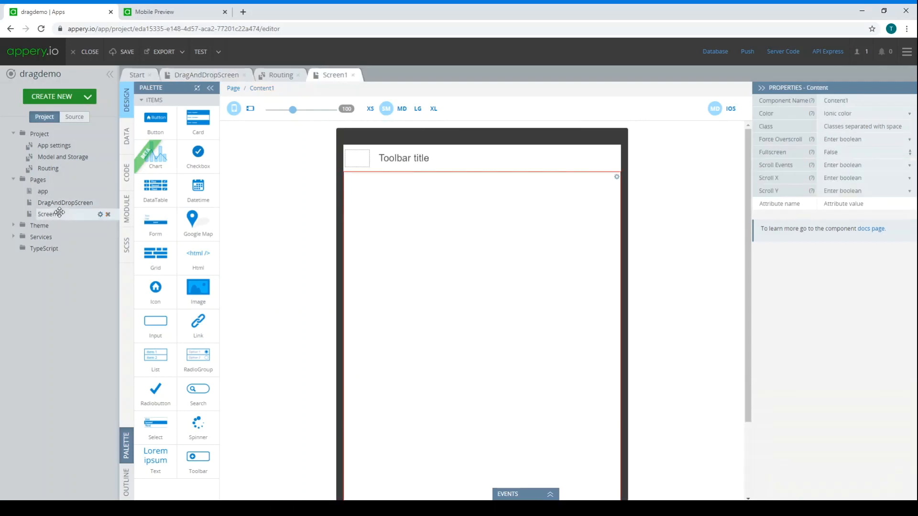
pyautogui.hotkey('ctrl', 'v')
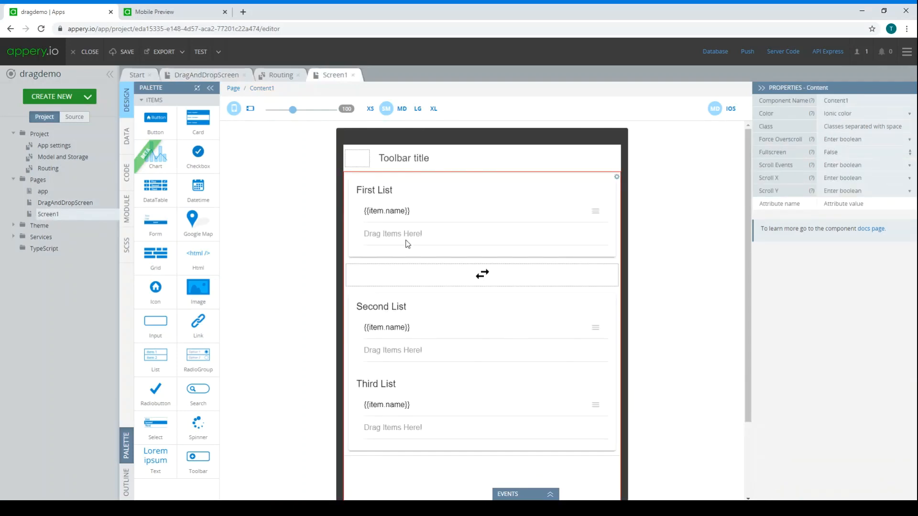
pyautogui.click(468, 264)
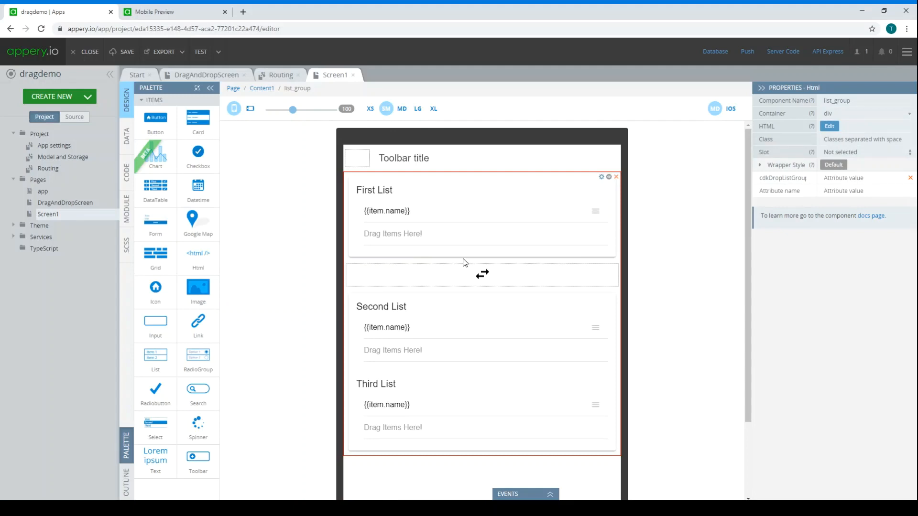
# Add the variables namesOne, namesTwo and namesThree to the code of Screen1.
pyautogui.click(128, 177)
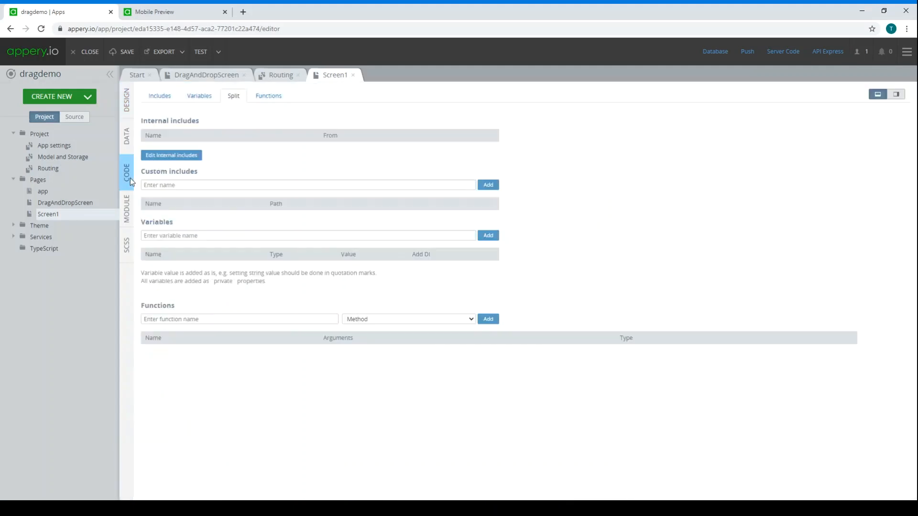
pyautogui.click(218, 236)
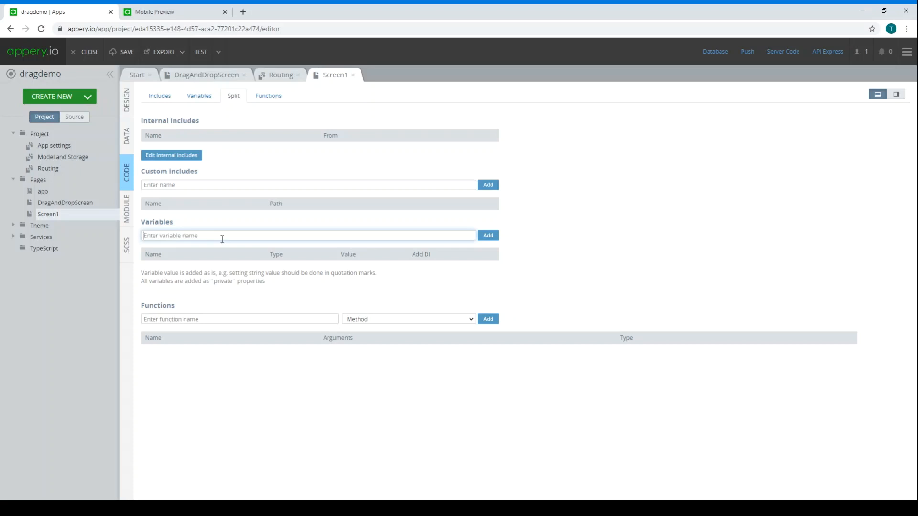
pyautogui.write('namesOne')
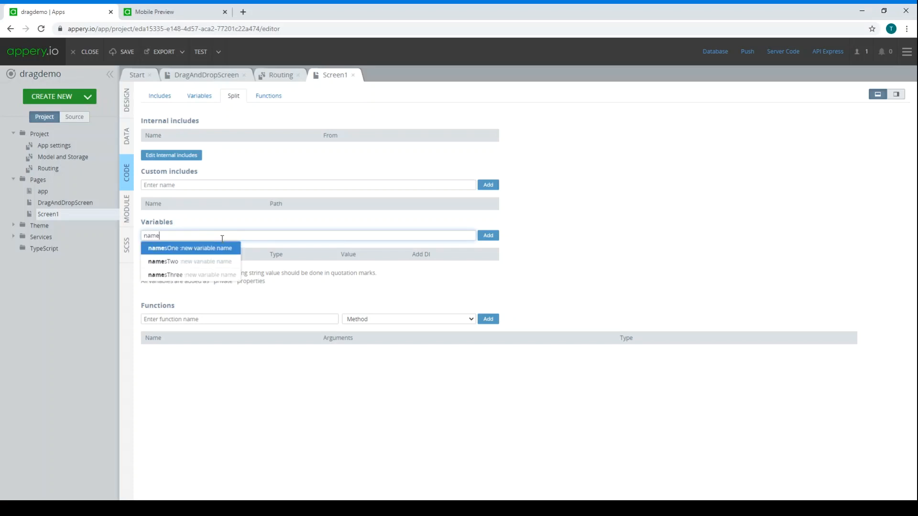
pyautogui.click(497, 236)
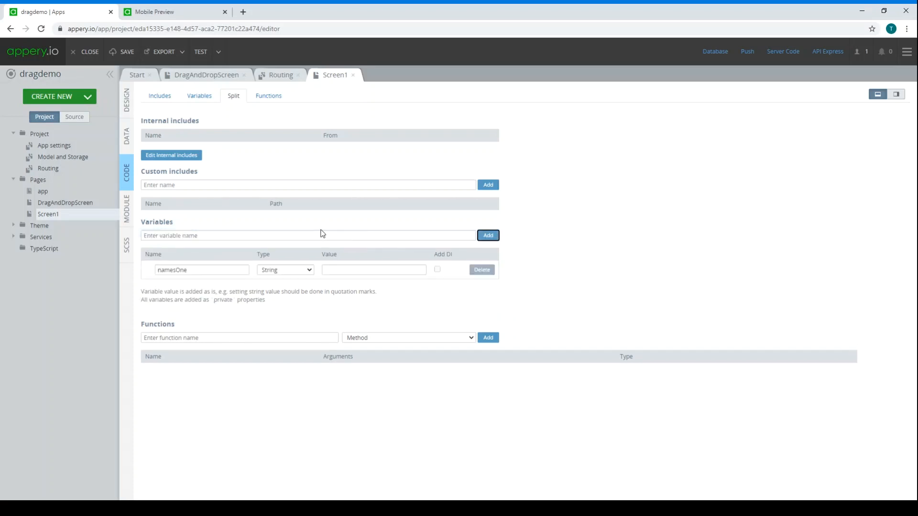
pyautogui.click(300, 238)
pyautogui.write('names')
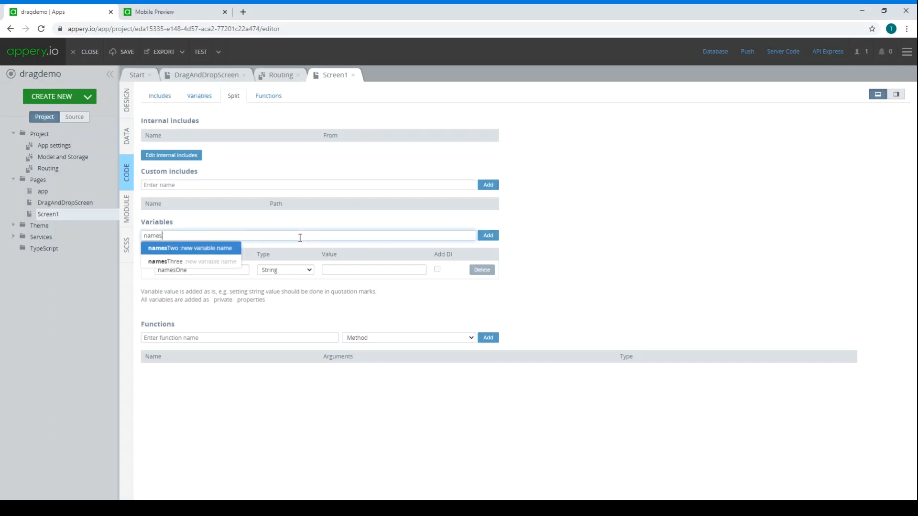
pyautogui.press('Return')
pyautogui.click(488, 236)
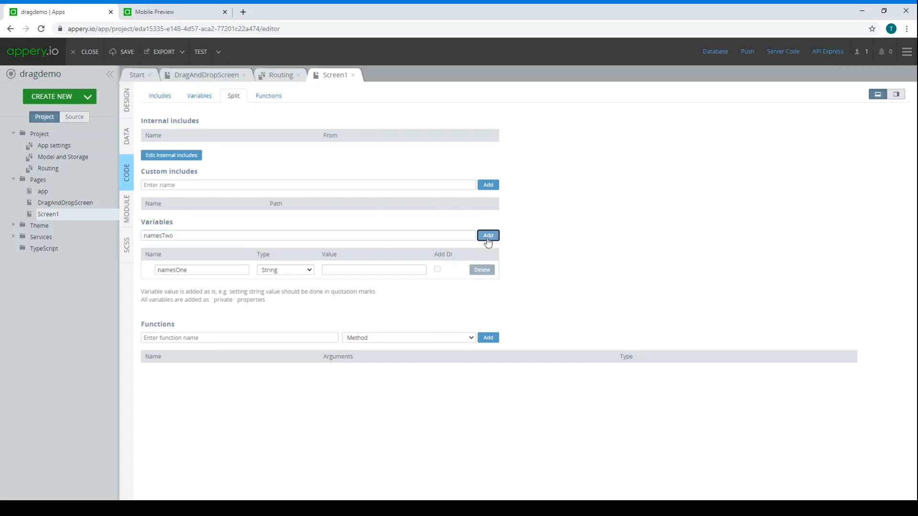
pyautogui.click(442, 234)
pyautogui.write('names')
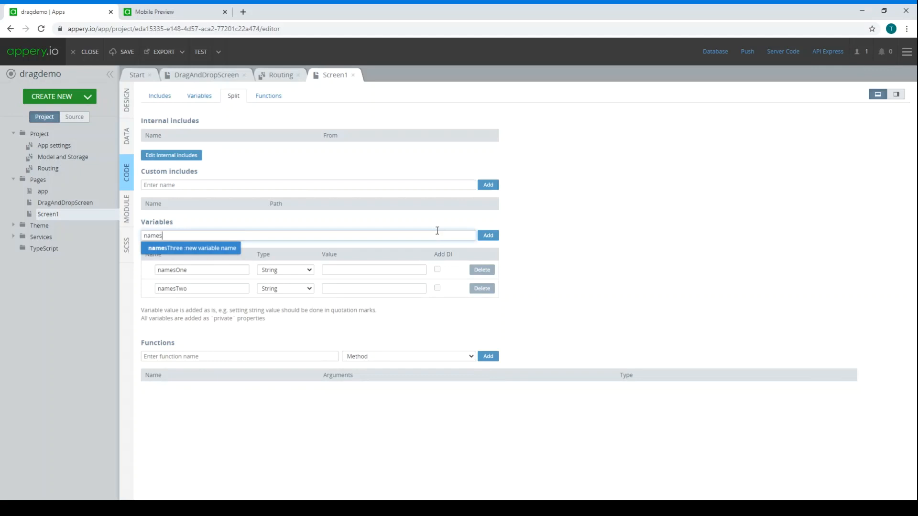
pyautogui.click(201, 248)
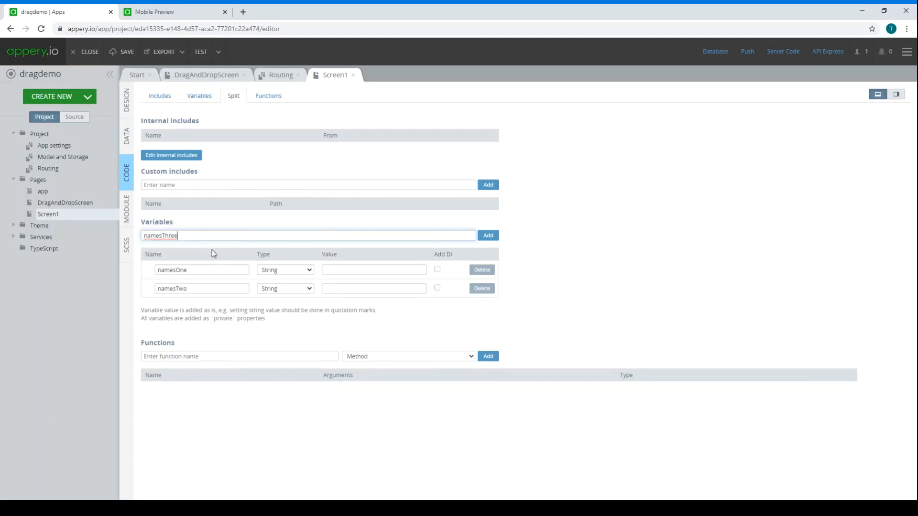
pyautogui.click(490, 238)
# Set the type of Screen1's namesOne, namesTwo and namesThree variables to Any.
pyautogui.click(287, 303)
pyautogui.click(290, 288)
pyautogui.click(288, 328)
pyautogui.click(295, 307)
pyautogui.click(286, 347)
# Set the value of namesOne, namesTwo and namesThree in Screen1 to an empty array [].
pyautogui.click(336, 270)
pyautogui.press('Tab')
pyautogui.press('Tab')
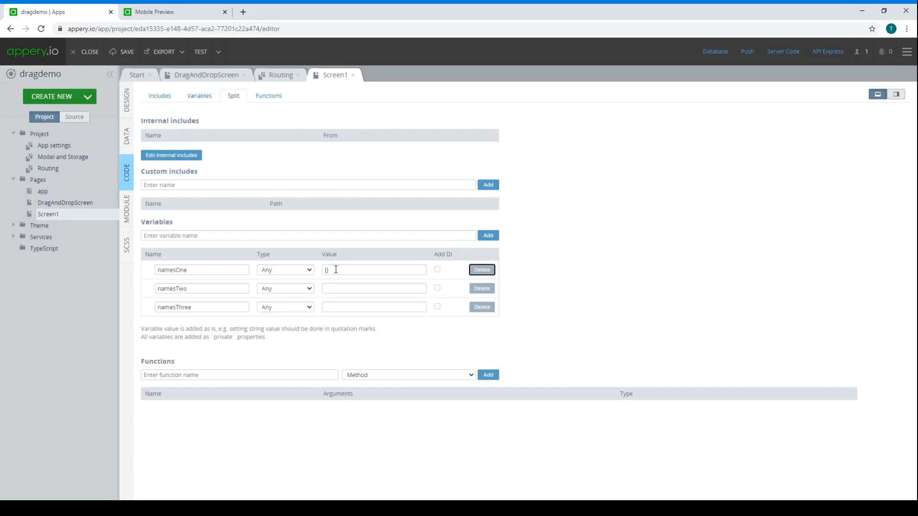
pyautogui.click(335, 289)
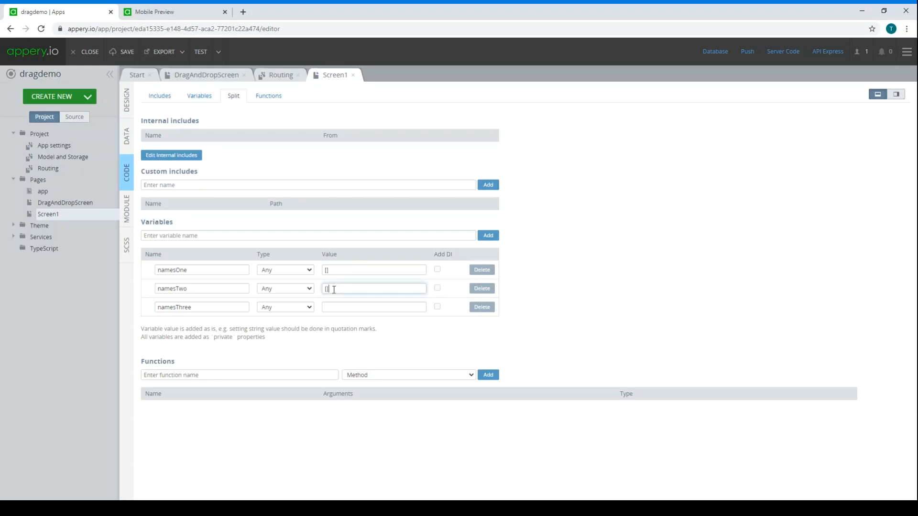
pyautogui.click(339, 308)
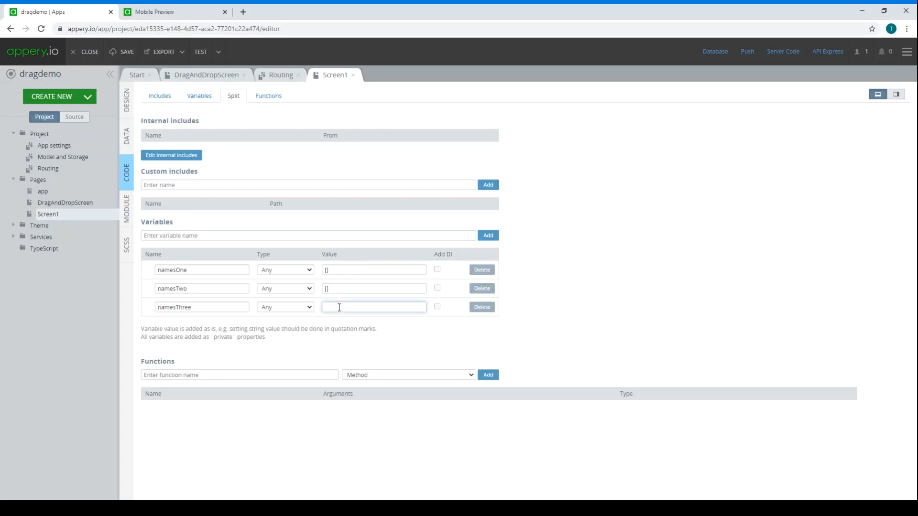
# Fill Screen1's namesTwo array with one object whose name property holds a person's first name in quotes.
pyautogui.click(329, 289)
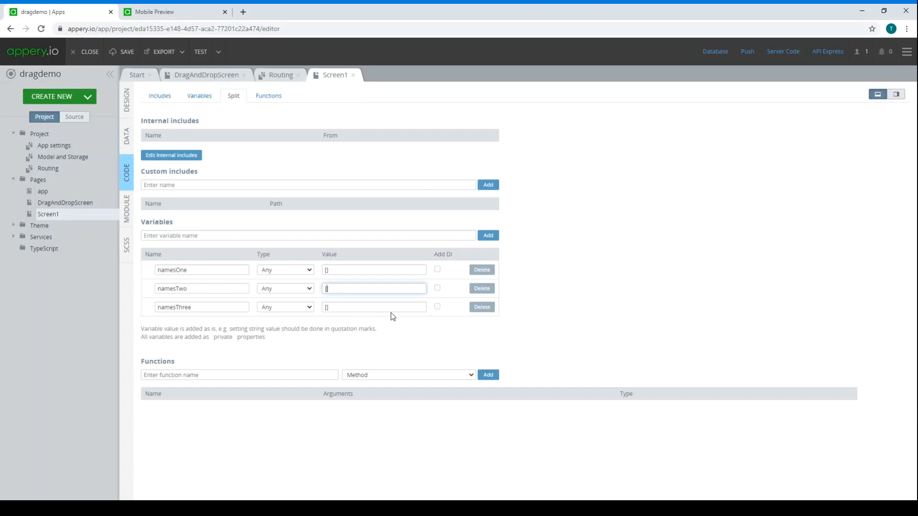
pyautogui.write('name:"Tony')
pyautogui.click(127, 101)
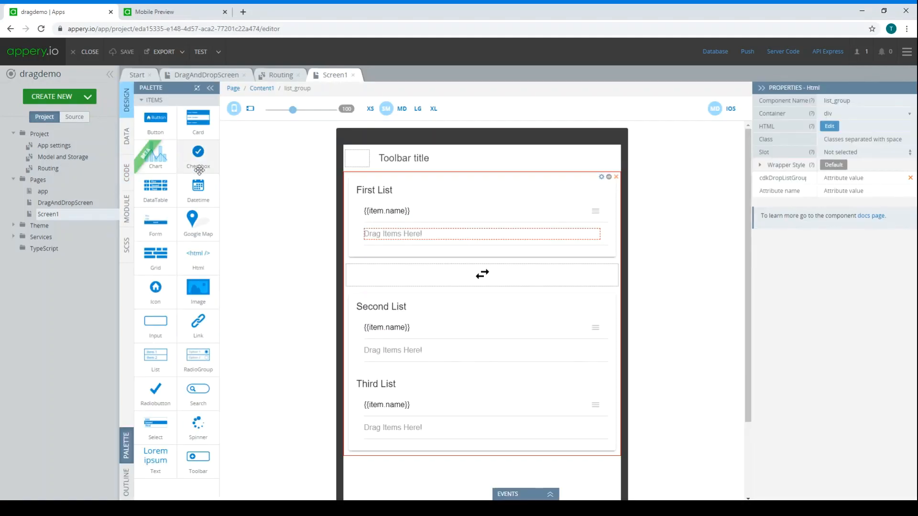
pyautogui.click(127, 181)
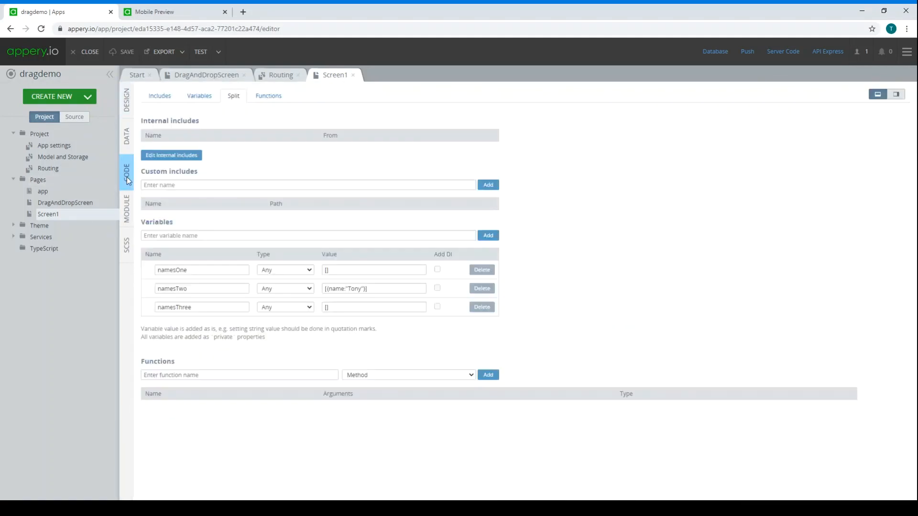
# Add the custom include {moveItemInArray} to Screen1, copying its name from DragAndDropScreen's code.
pyautogui.click(187, 186)
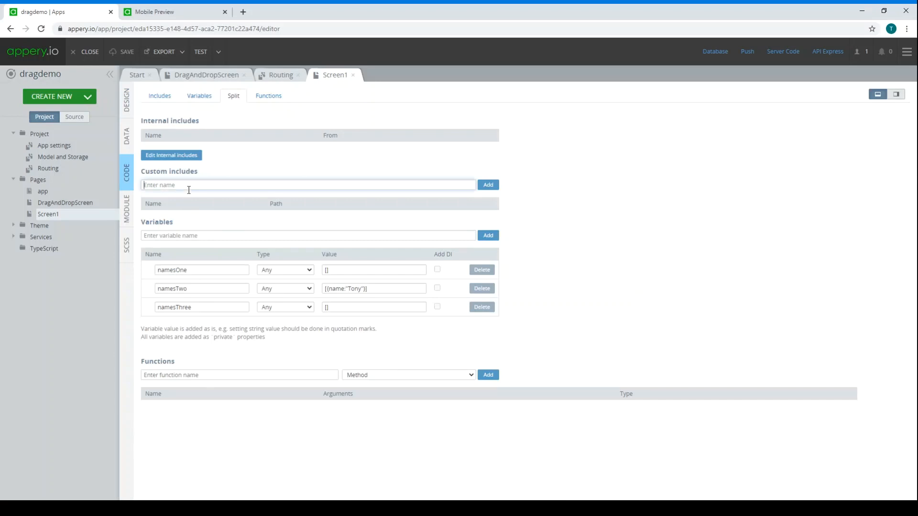
pyautogui.click(62, 203)
pyautogui.click(128, 175)
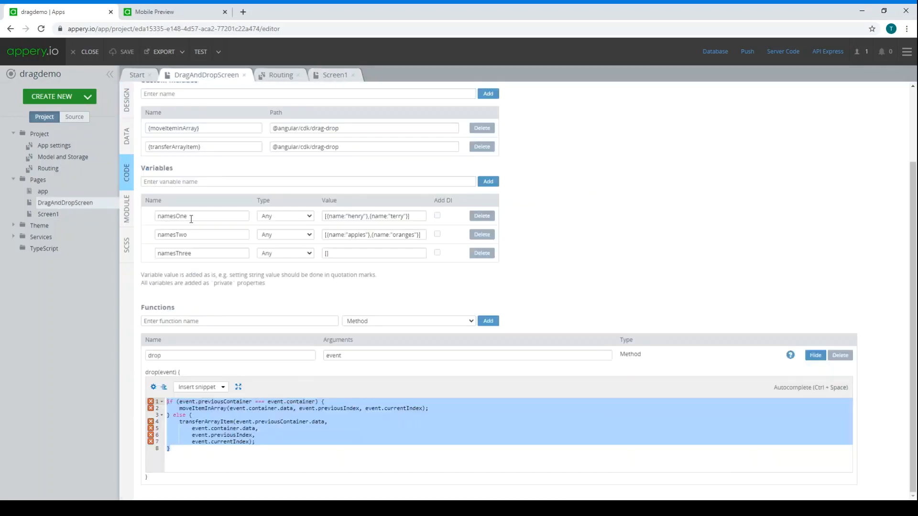
pyautogui.tripleClick(219, 130)
pyautogui.hotkey('ctrl', 'c')
pyautogui.scroll(1, 153, 136)
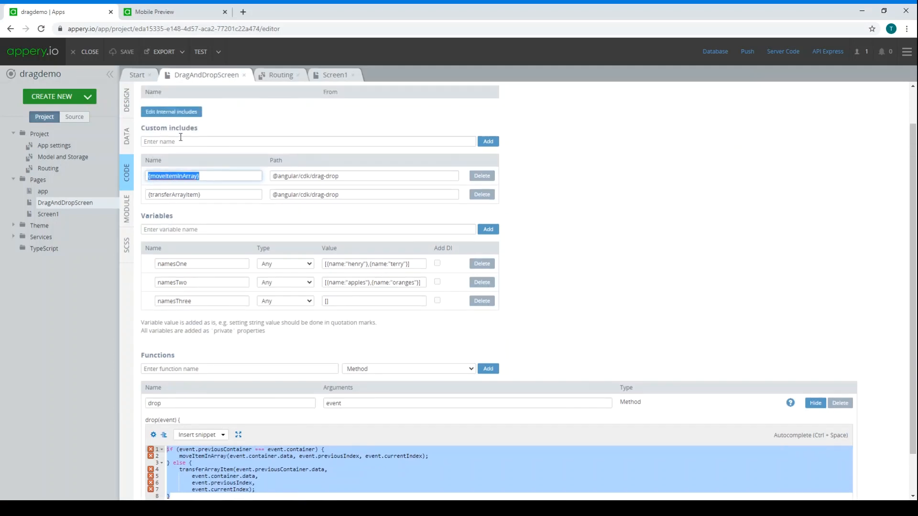
pyautogui.click(72, 215)
pyautogui.click(246, 185)
pyautogui.hotkey('ctrl', 'v')
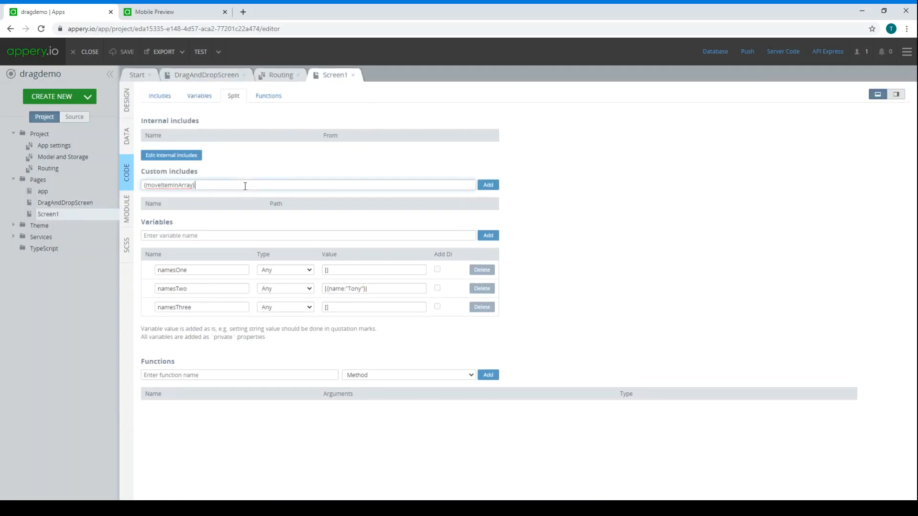
pyautogui.click(488, 184)
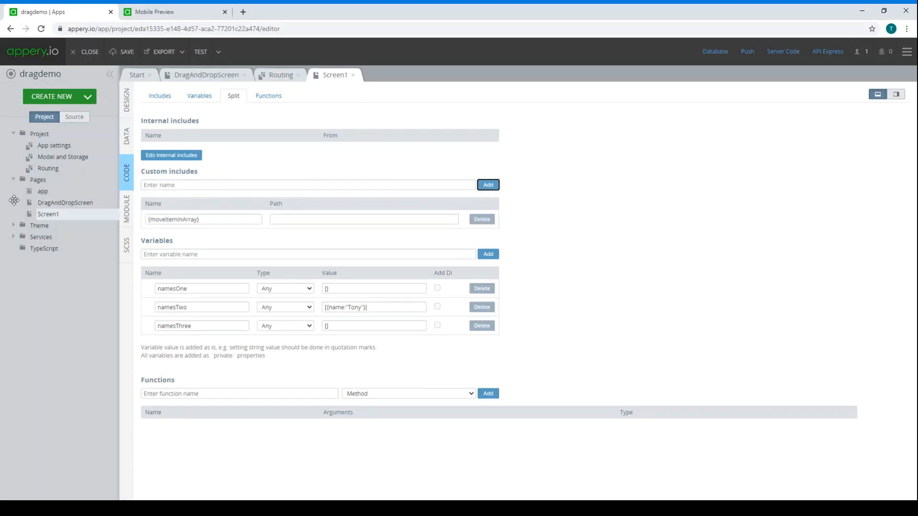
# Add the custom include {transferArrayItem} to Screen1, copying its name from DragAndDropScreen's code.
pyautogui.click(53, 202)
pyautogui.moveTo(202, 195); pyautogui.dragTo(115, 197)
pyautogui.hotkey('ctrl', 'c')
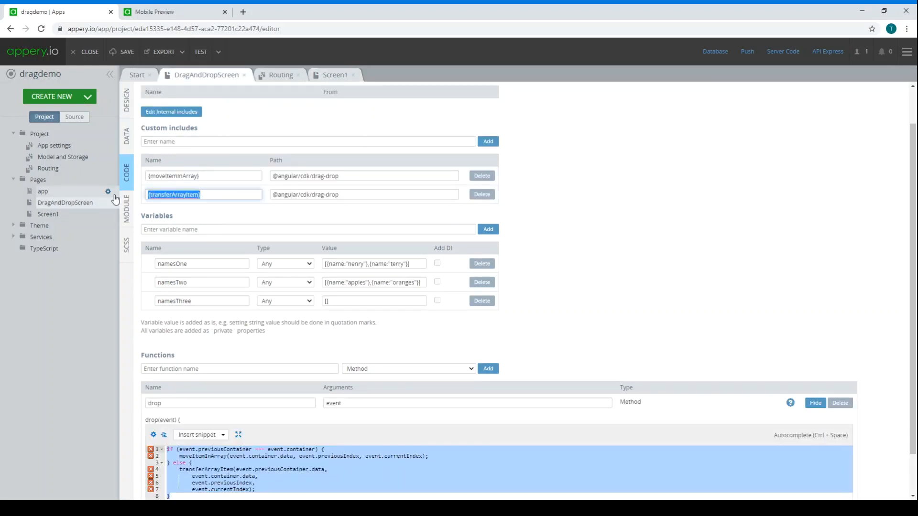
pyautogui.click(67, 214)
pyautogui.click(215, 185)
pyautogui.hotkey('ctrl', 'v')
pyautogui.click(488, 187)
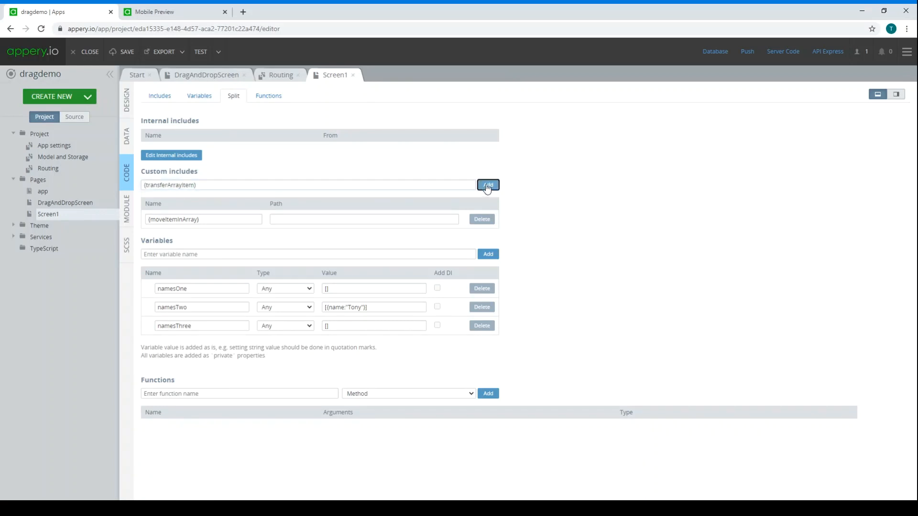
pyautogui.click(58, 203)
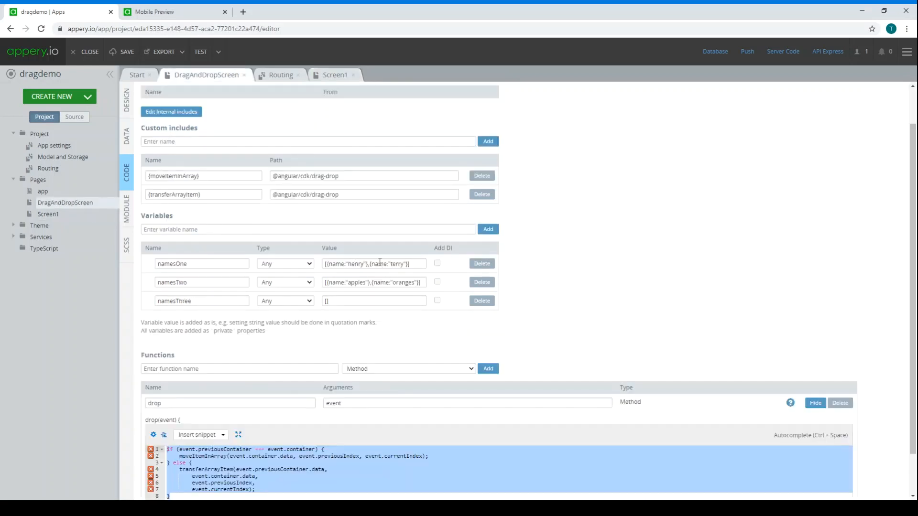
pyautogui.moveTo(340, 176); pyautogui.dragTo(254, 175)
pyautogui.hotkey('ctrl', 'c')
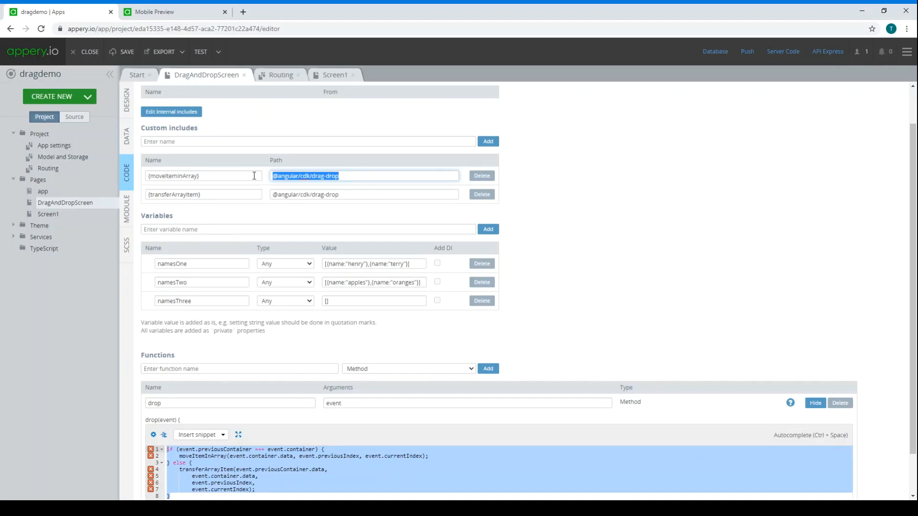
pyautogui.click(55, 214)
pyautogui.click(339, 217)
pyautogui.hotkey('ctrl', 'v')
pyautogui.click(328, 236)
pyautogui.hotkey('ctrl', 'v')
pyautogui.moveTo(343, 237); pyautogui.dragTo(274, 240)
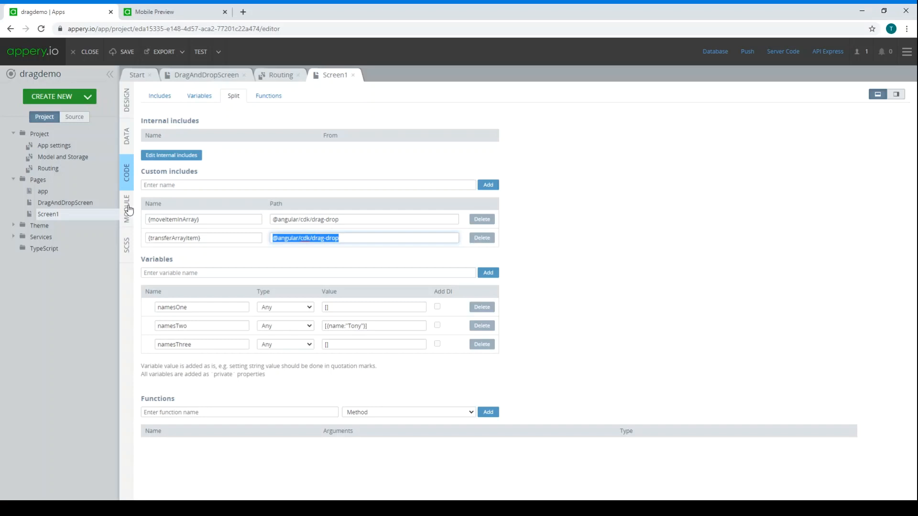
pyautogui.click(85, 204)
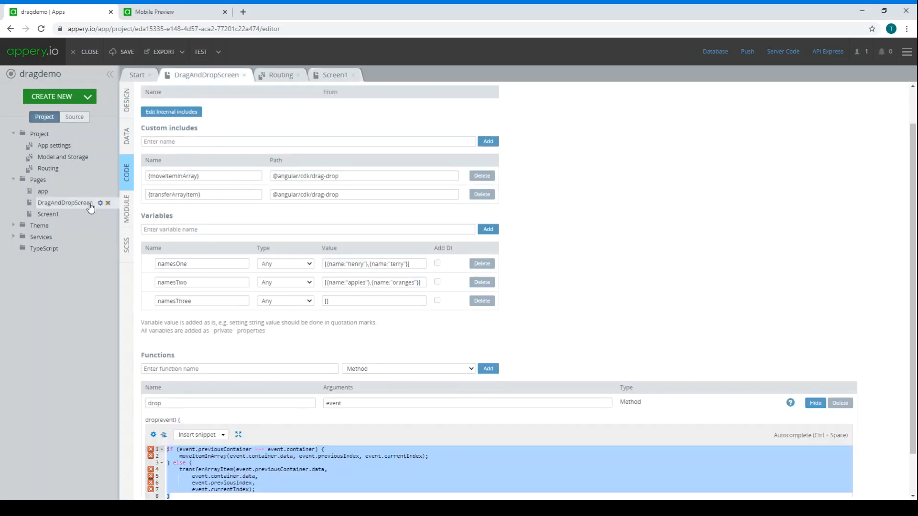
pyautogui.click(129, 218)
pyautogui.moveTo(283, 129); pyautogui.dragTo(142, 126)
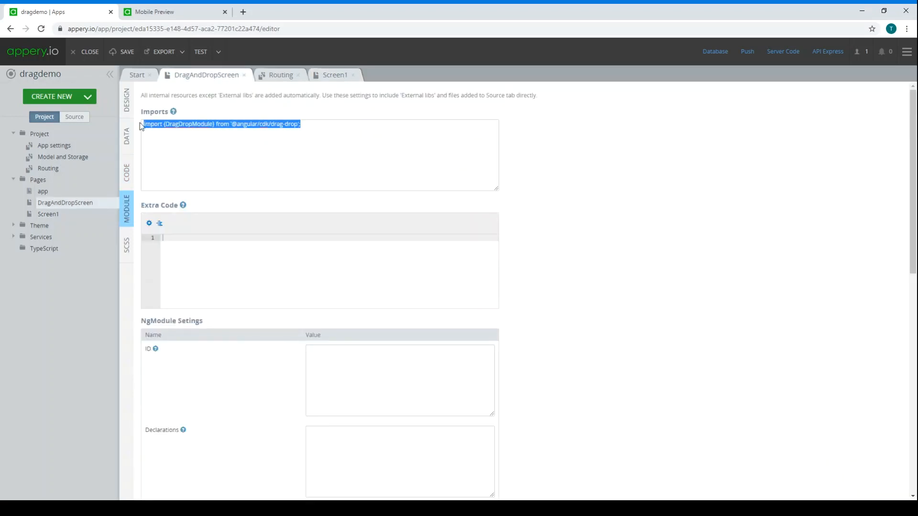
pyautogui.click(91, 215)
pyautogui.click(127, 209)
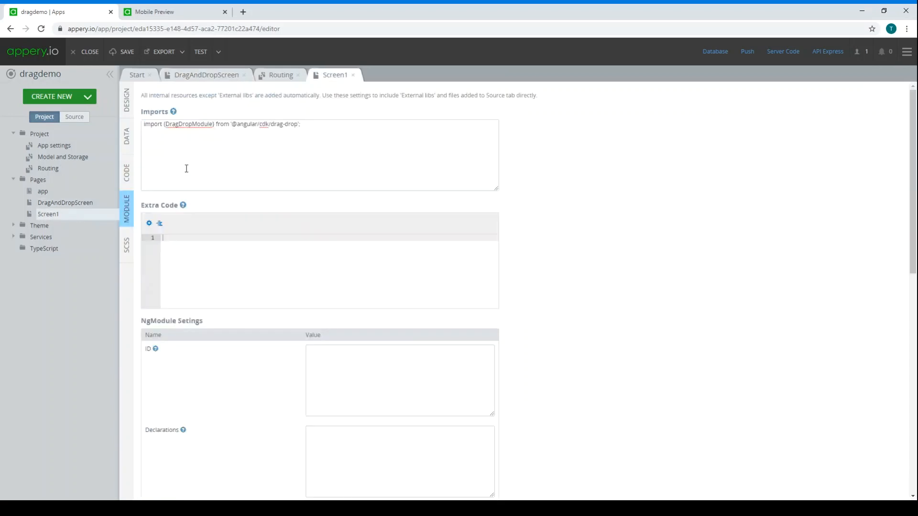
pyautogui.moveTo(309, 130); pyautogui.dragTo(92, 125)
pyautogui.click(144, 163)
# Compare the NgModule imports entry in Screen1's module settings with the module name in its import statement.
pyautogui.scroll(-2, 196, 164)
pyautogui.scroll(2, 197, 164)
pyautogui.scroll(-2, 221, 197)
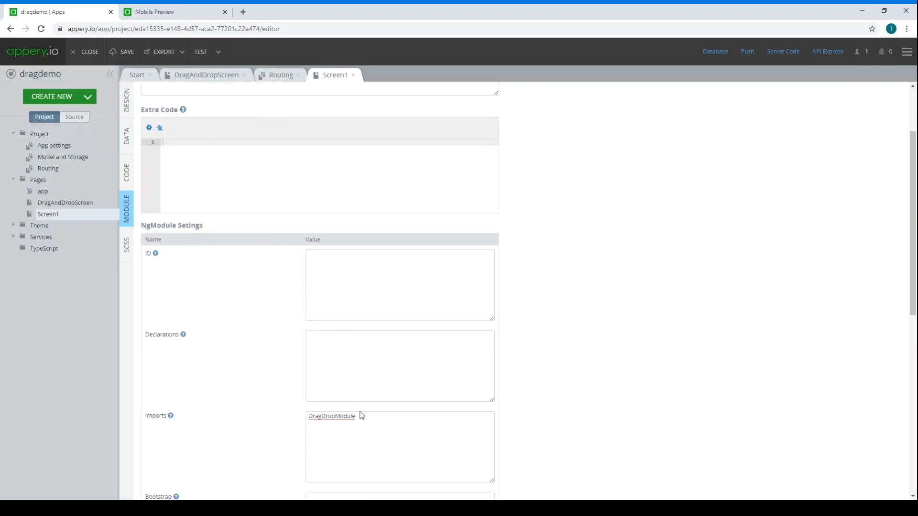
pyautogui.moveTo(360, 416); pyautogui.dragTo(307, 418)
pyautogui.scroll(2, 222, 224)
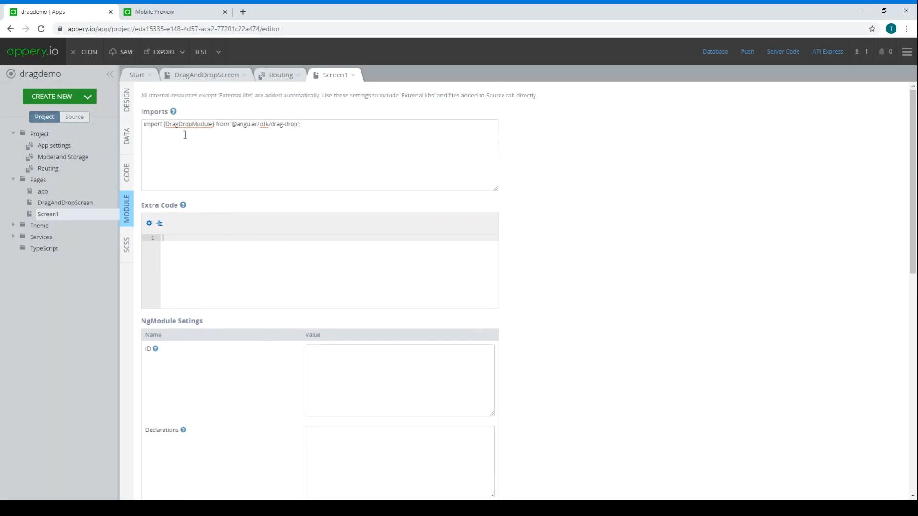
pyautogui.moveTo(165, 124); pyautogui.dragTo(211, 122)
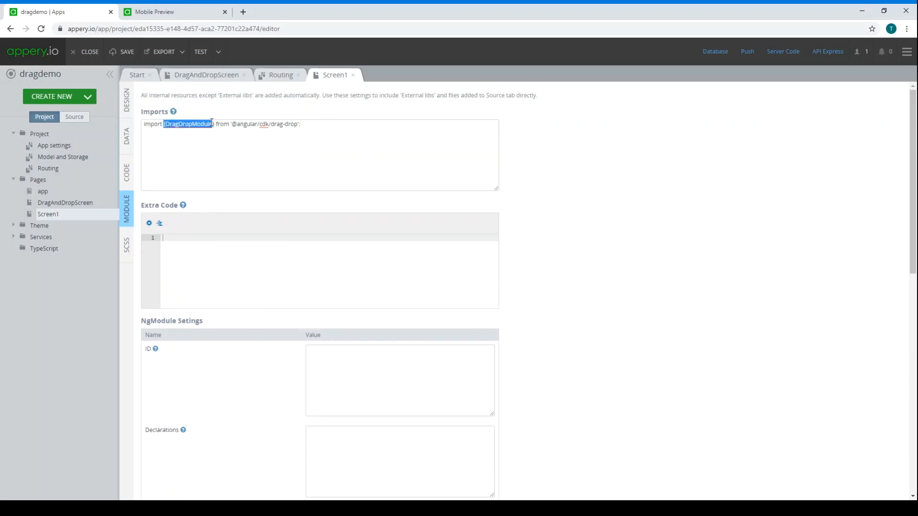
pyautogui.scroll(-5, 334, 383)
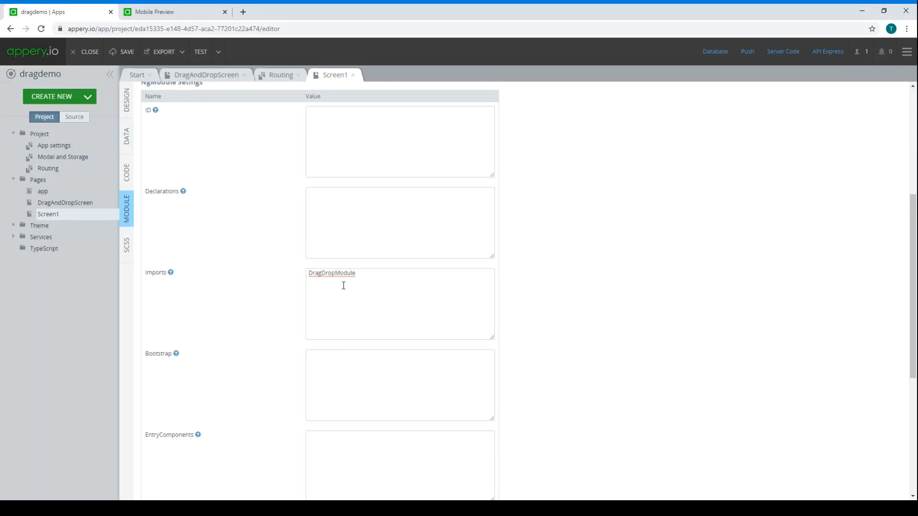
pyautogui.scroll(5, 344, 290)
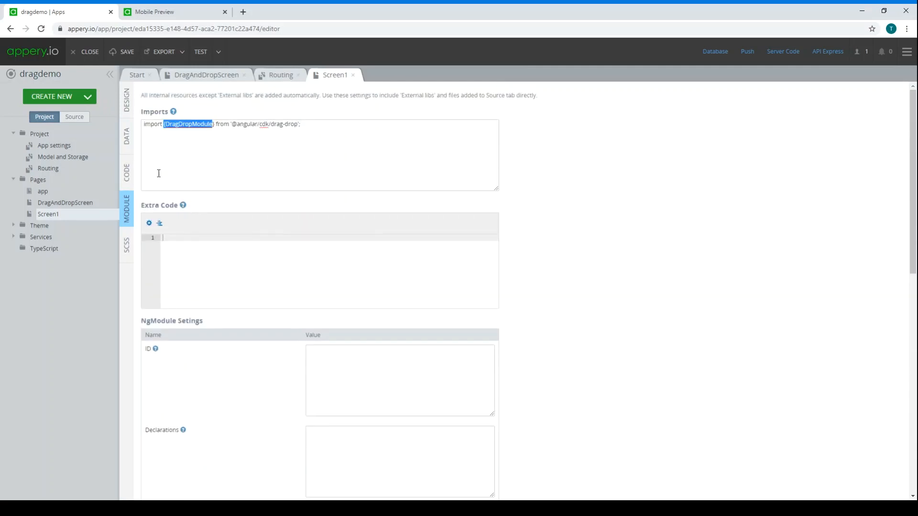
# Add a method named drop to Screen1's code, copying the function name from DragAndDropScreen.
pyautogui.click(128, 100)
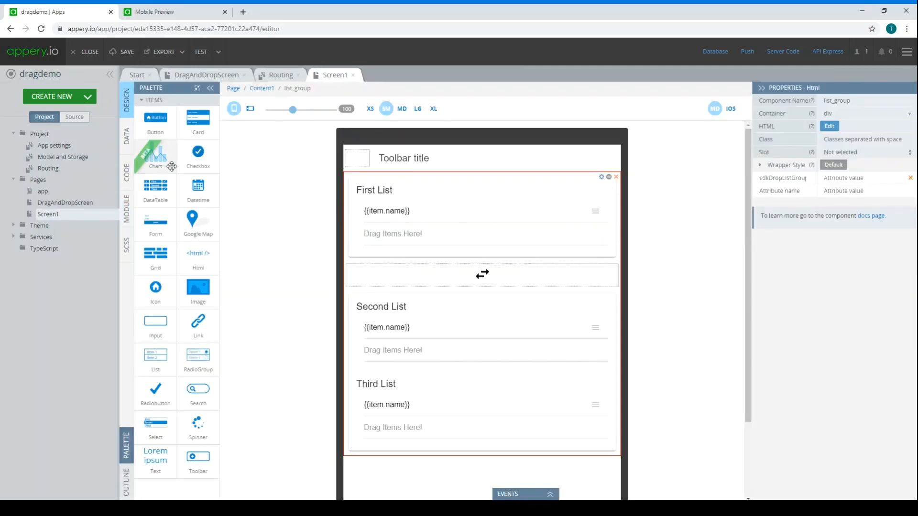
pyautogui.click(128, 181)
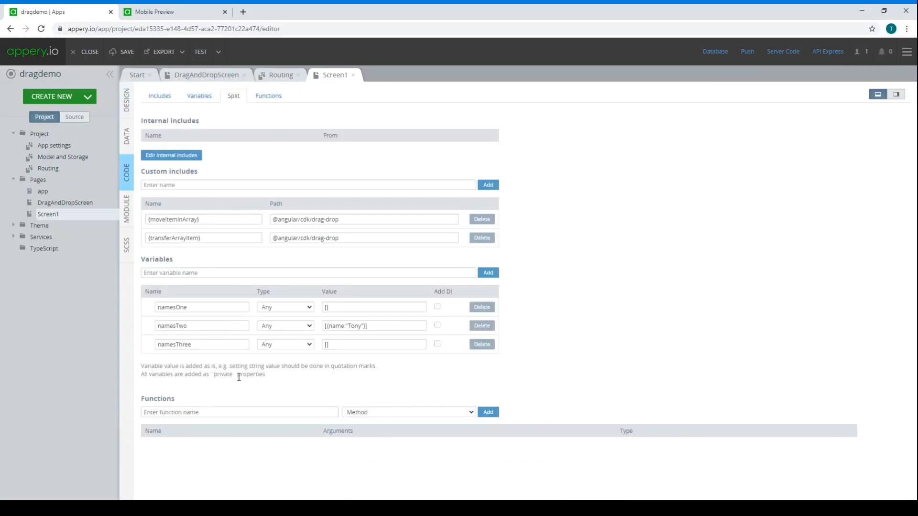
pyautogui.click(65, 202)
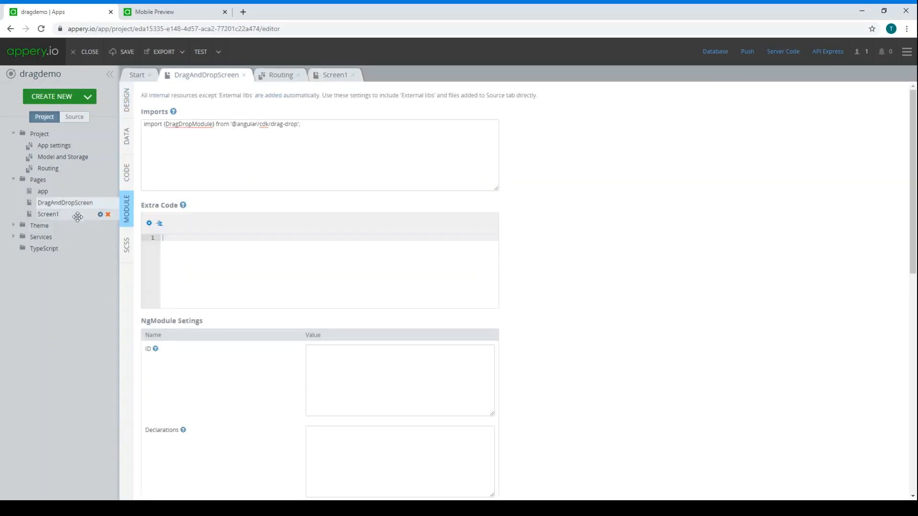
pyautogui.click(127, 107)
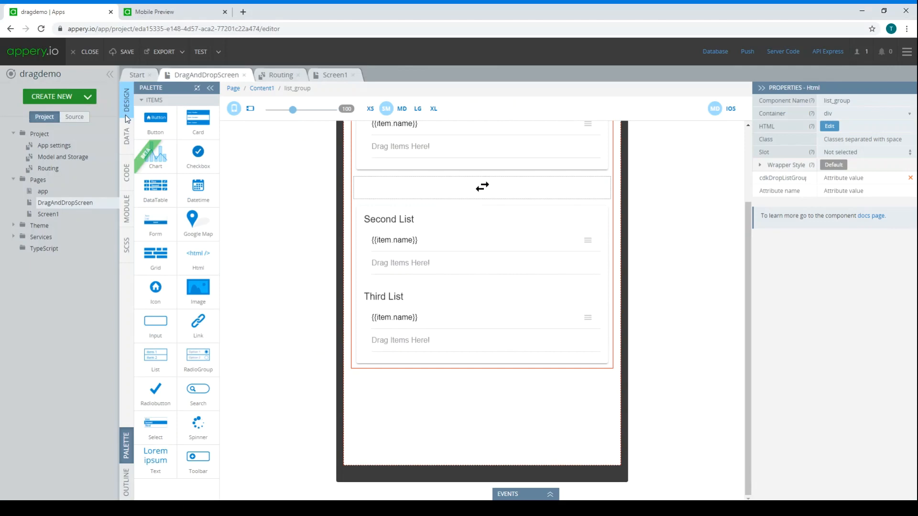
pyautogui.click(127, 186)
pyautogui.scroll(-1, 200, 311)
pyautogui.click(181, 356)
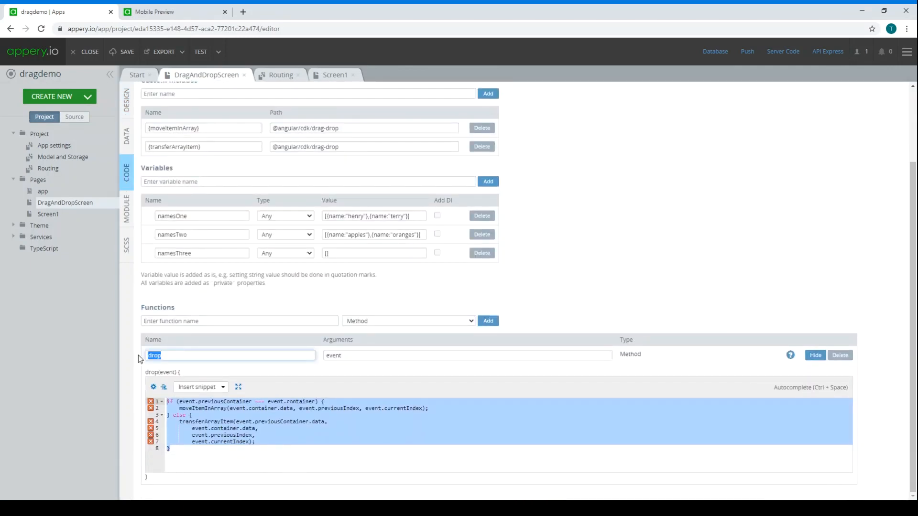
pyautogui.click(53, 215)
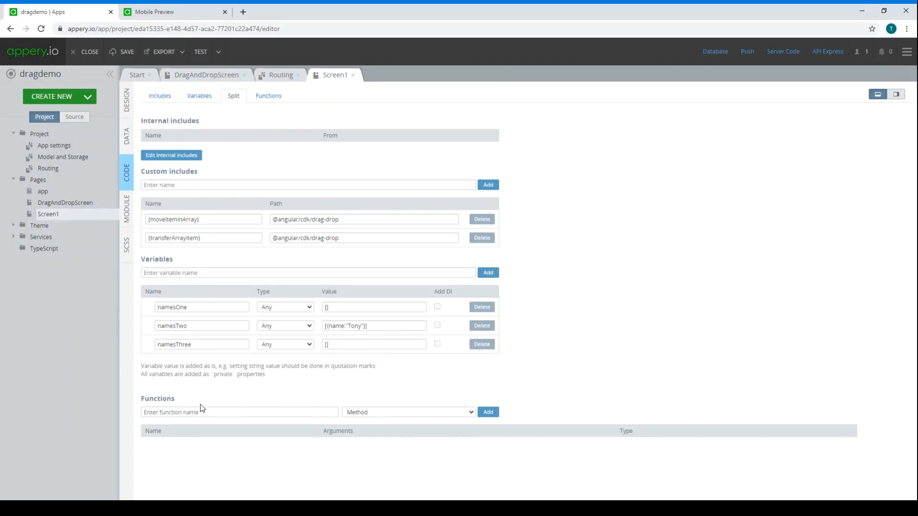
pyautogui.click(226, 412)
pyautogui.write('drop')
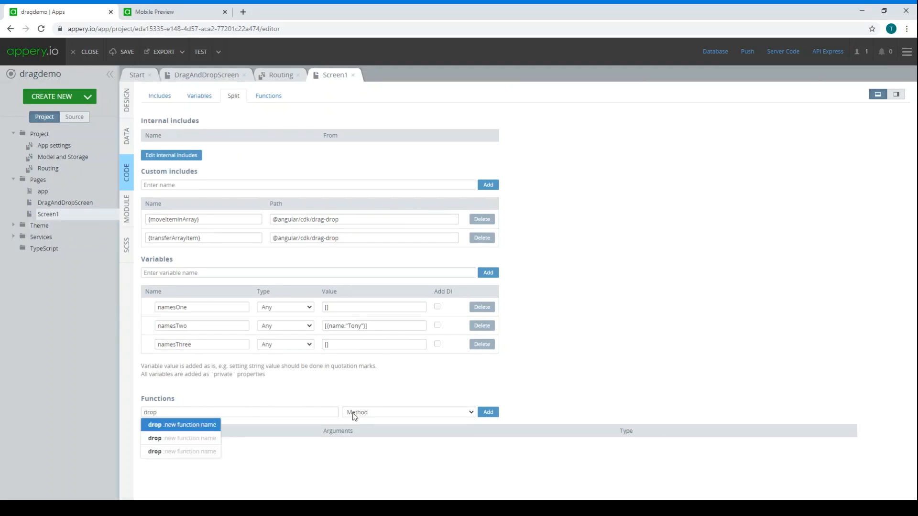
pyautogui.click(489, 413)
# Set the argument of Screen1's drop function to event.
pyautogui.scroll(-2, 423, 418)
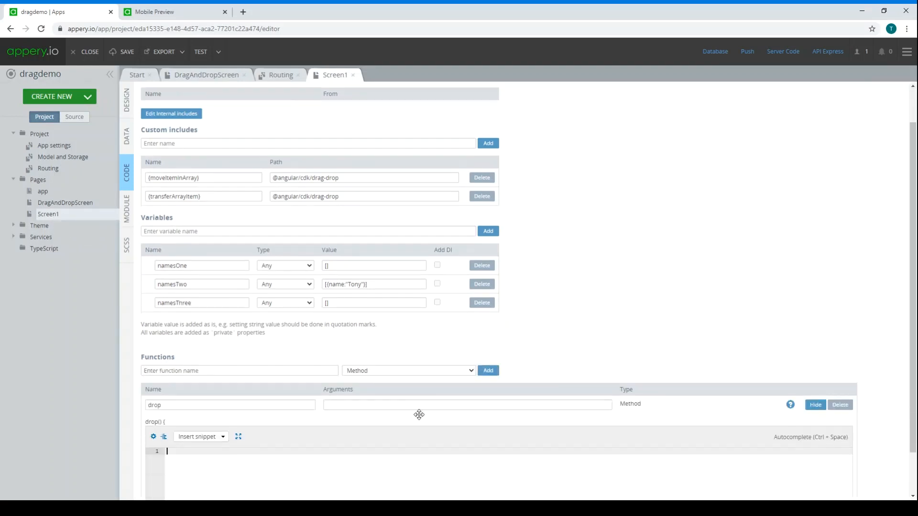
pyautogui.click(371, 358)
pyautogui.write('event')
pyautogui.click(69, 203)
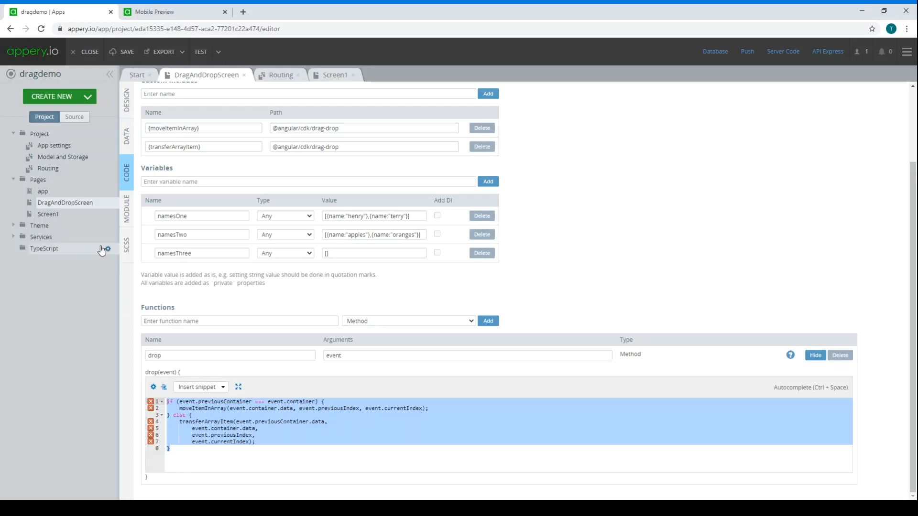
pyautogui.click(47, 214)
pyautogui.write('drop')
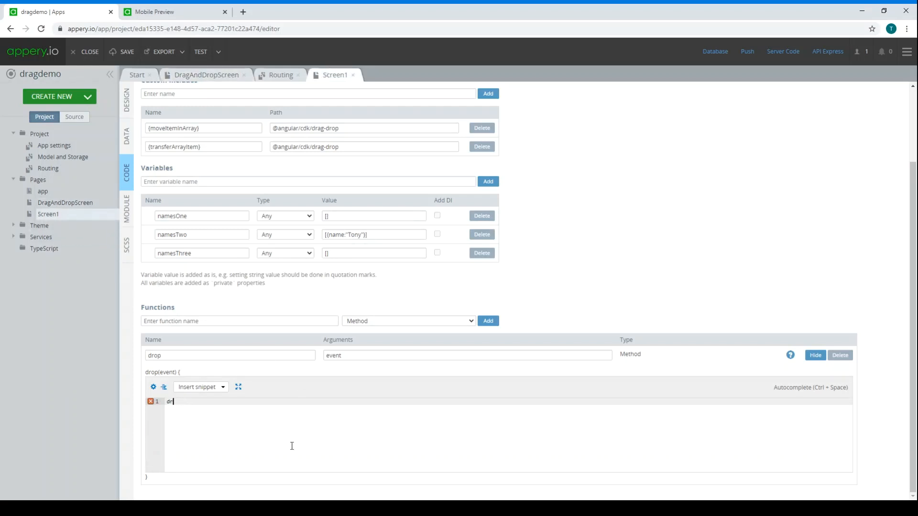
pyautogui.write('drop')
pyautogui.press('BackSpace')
pyautogui.press('BackSpace')
pyautogui.press('BackSpace')
# Copy DragAndDropScreen's drop code into Screen1's drop function, calling moveItemInArray within the same container and transferArrayItem otherwise.
pyautogui.click(67, 203)
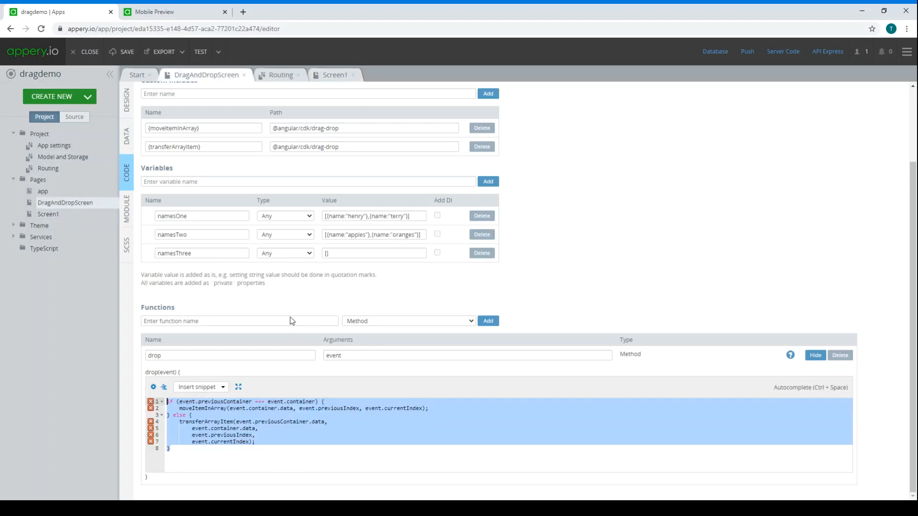
pyautogui.click(49, 214)
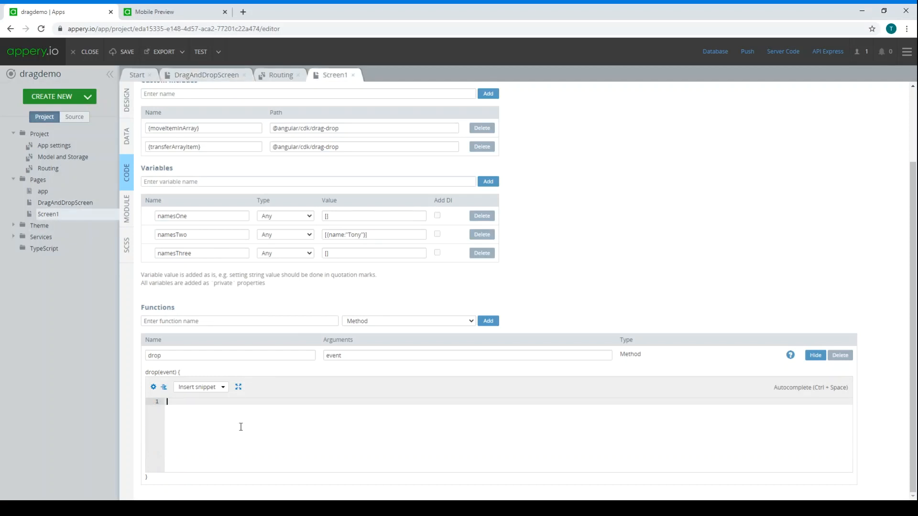
pyautogui.write('if (event.previousContainer === event.container) {     moveItemInArray(event.container.data, event.previousIndex, event.currentIndex); } else {     transferArrayItem(event.previousContainer.data,         event.container.data,         event.previousIndex,         event.currentIndex); }')
# Save the project and test it in the mobile preview by moving the Second List item into the First List.
pyautogui.click(131, 51)
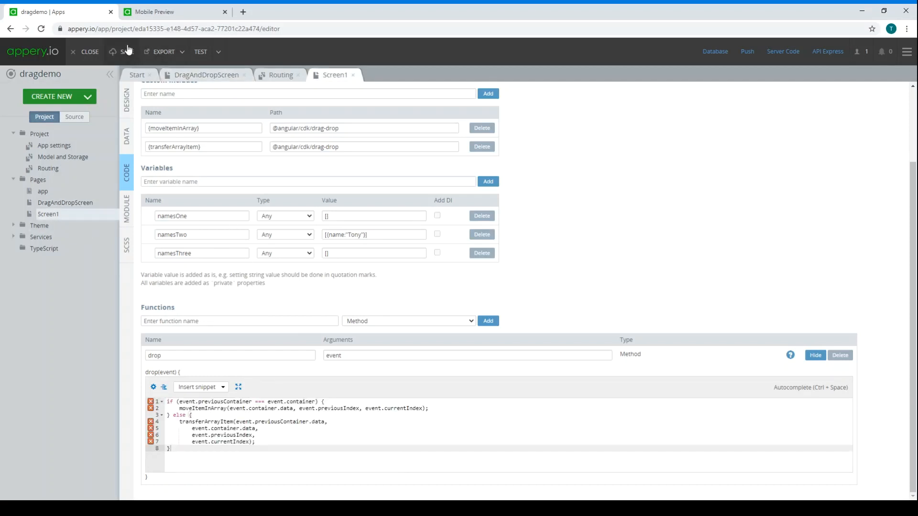
pyautogui.click(201, 53)
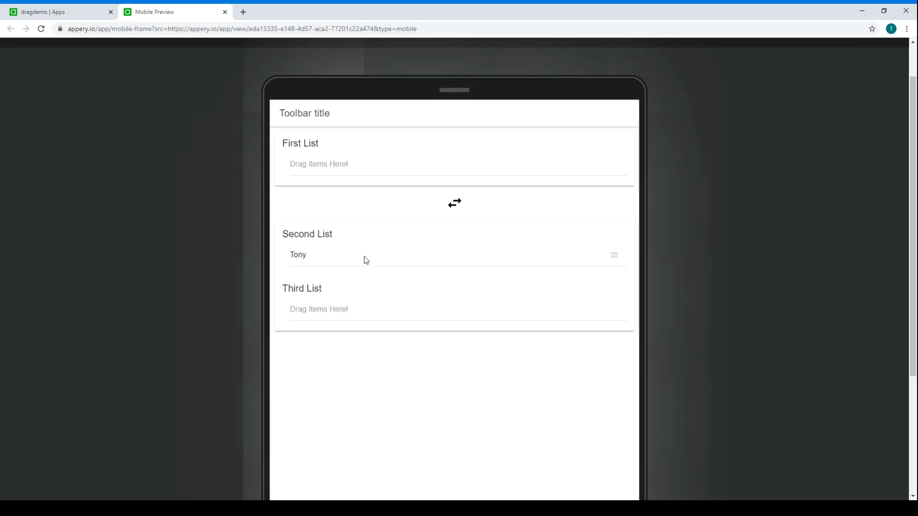
pyautogui.moveTo(368, 262); pyautogui.dragTo(357, 169)
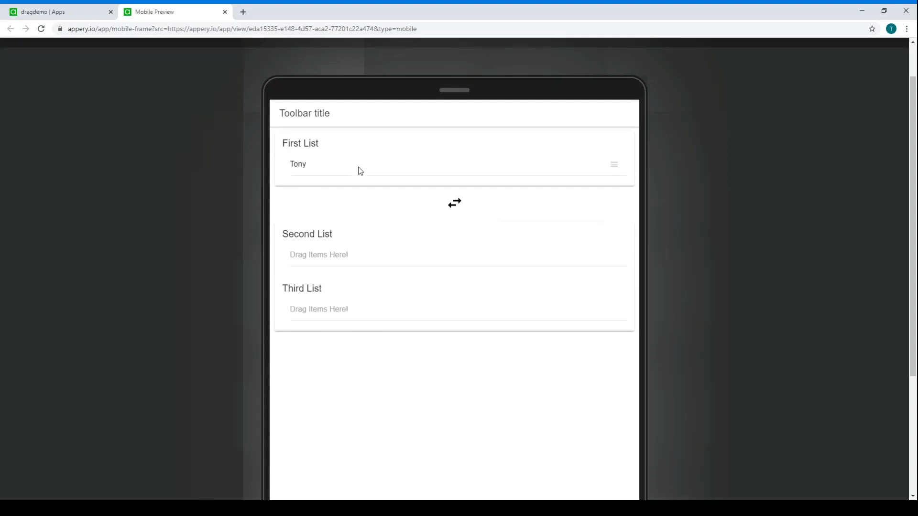
# Return to the project editor and open DragAndDropScreen.
pyautogui.click(63, 19)
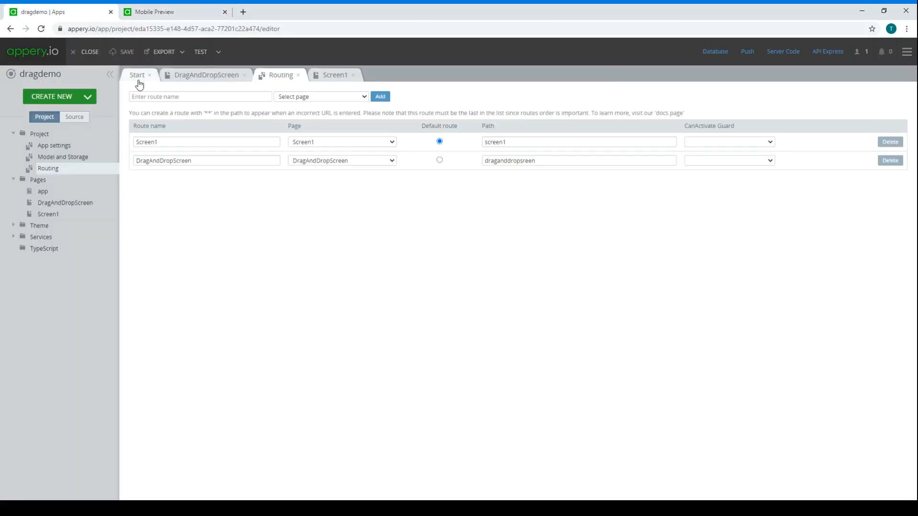
pyautogui.click(76, 203)
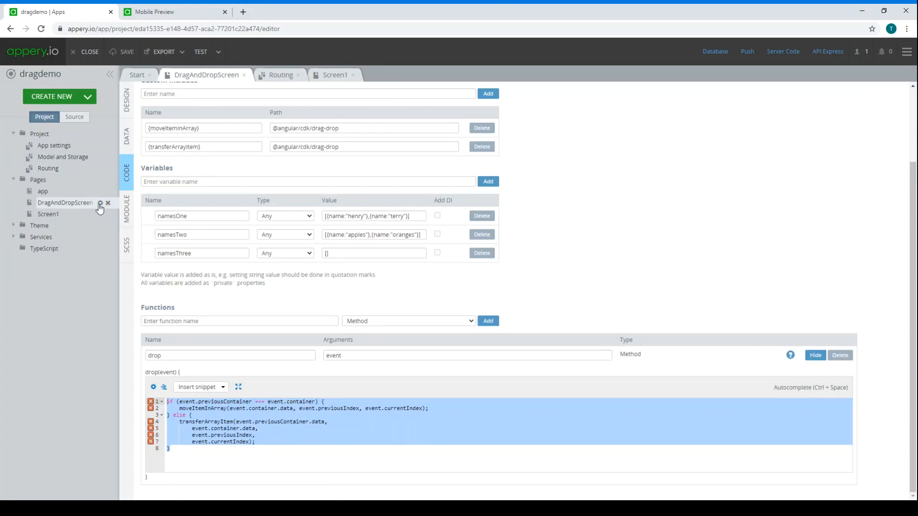